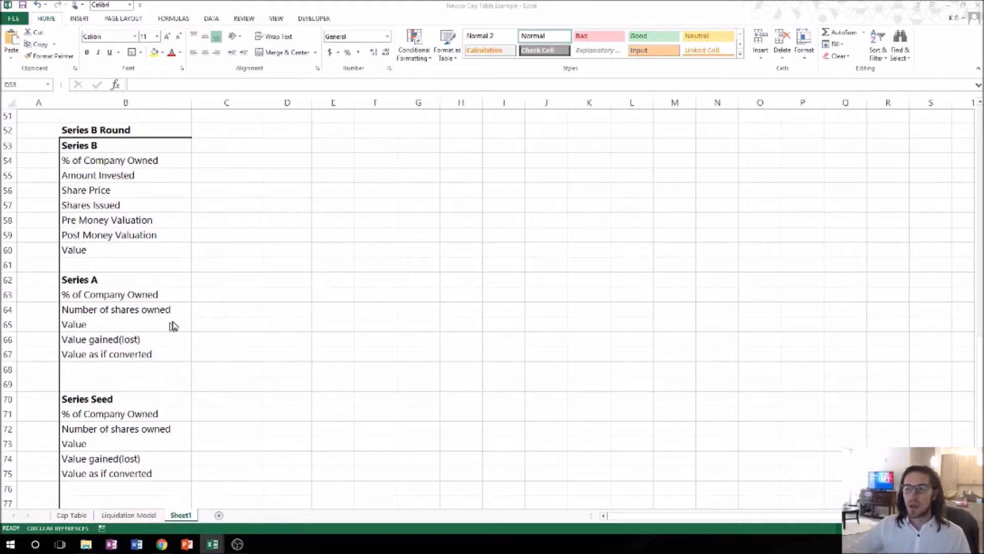
pyautogui.click(149, 134)
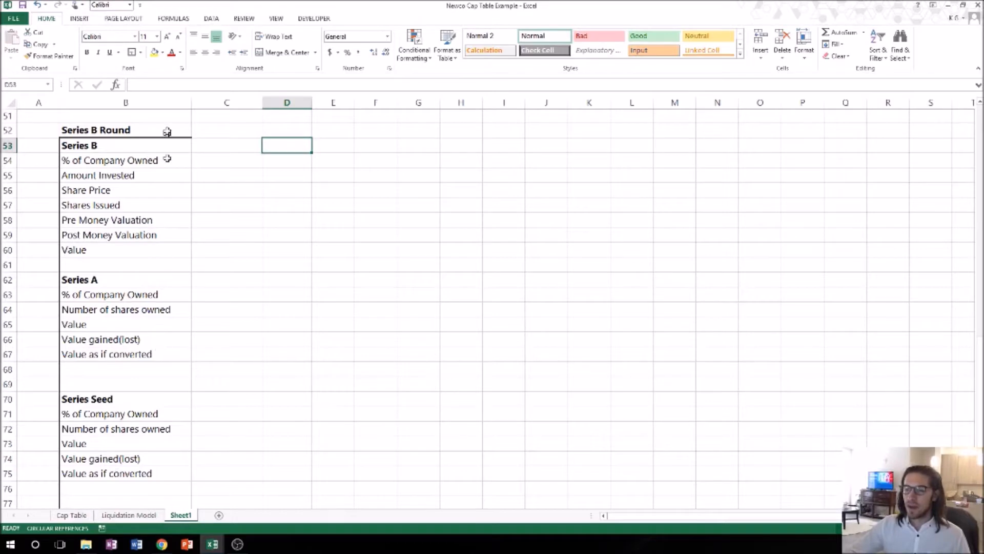
pyautogui.scroll(-3, 165, 135)
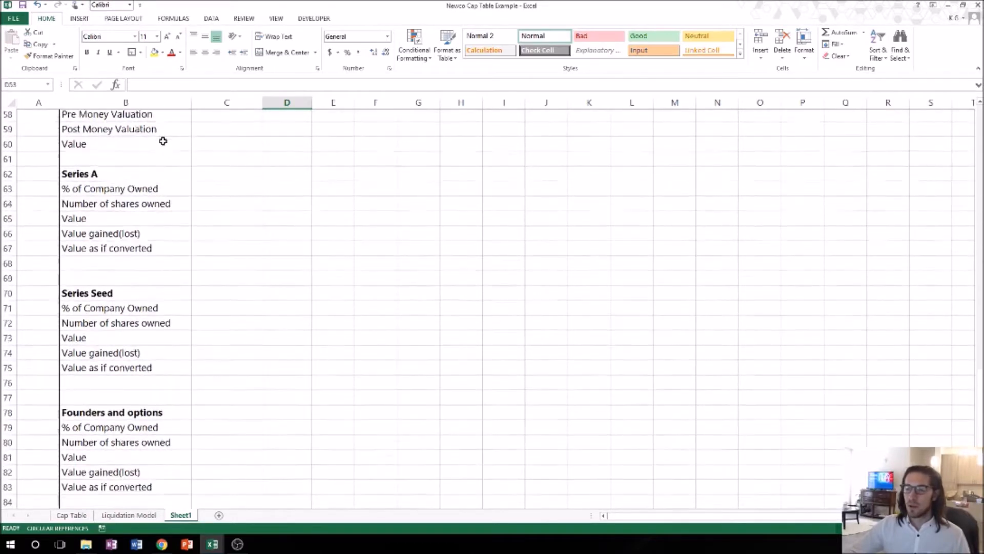
pyautogui.scroll(-2, 163, 142)
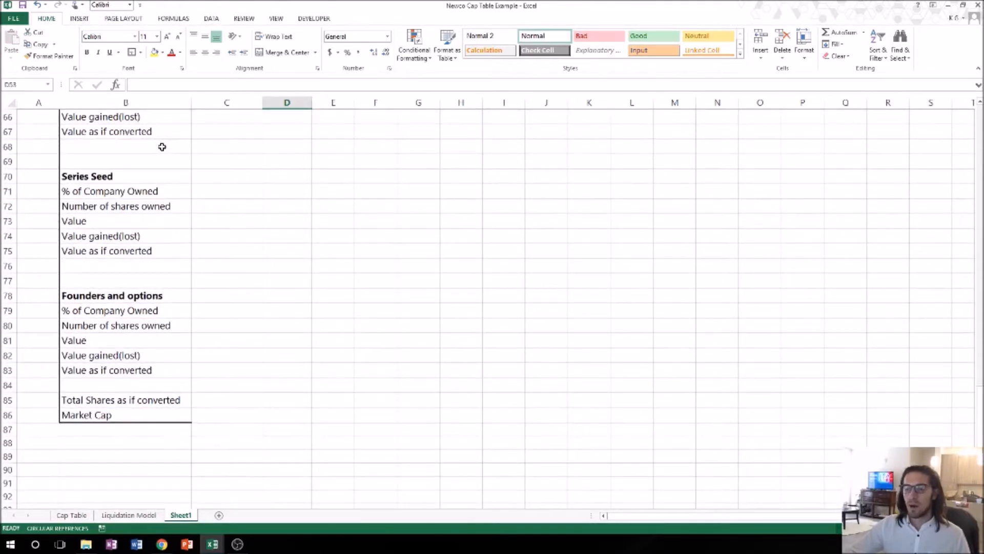
pyautogui.scroll(5, 162, 152)
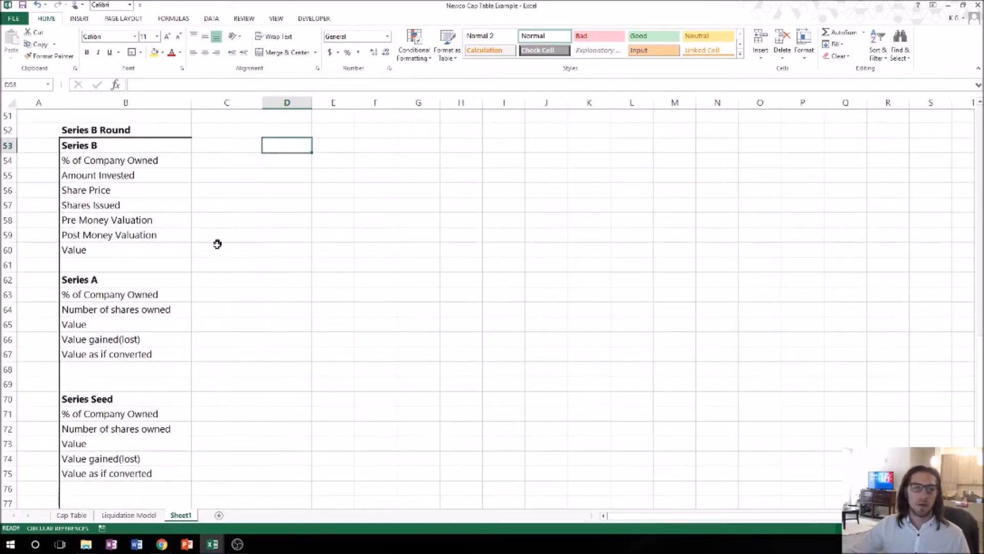
# In the Series B Round block, link Series A's number of shares owned (C64) to the Series A Round's shares issued in C29
pyautogui.click(245, 313)
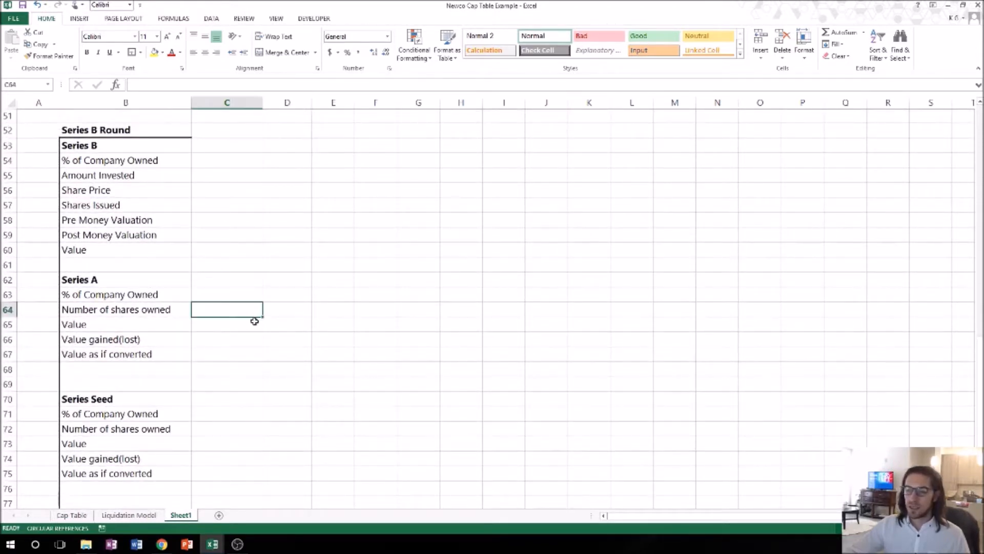
pyautogui.write('+')
pyautogui.scroll(6, 251, 326)
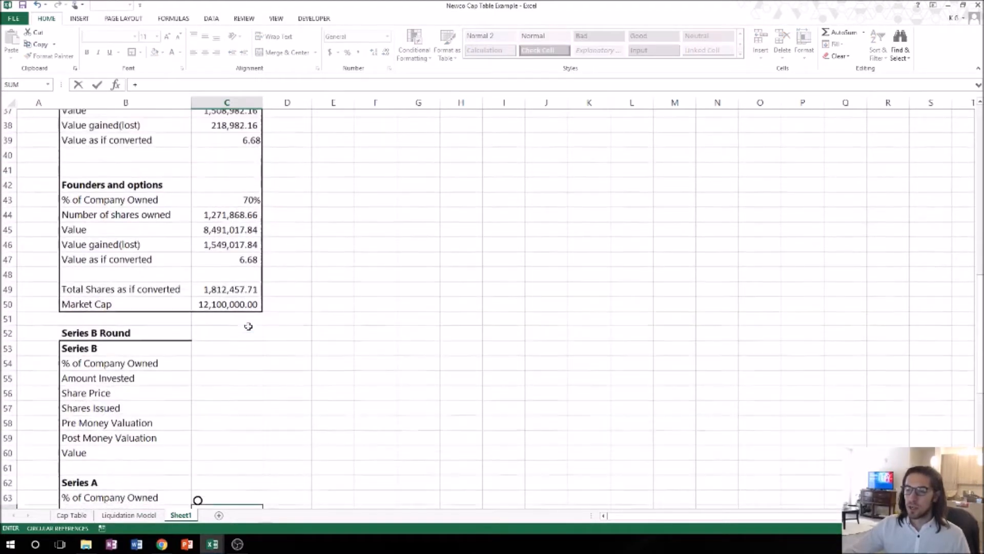
pyautogui.scroll(4, 204, 287)
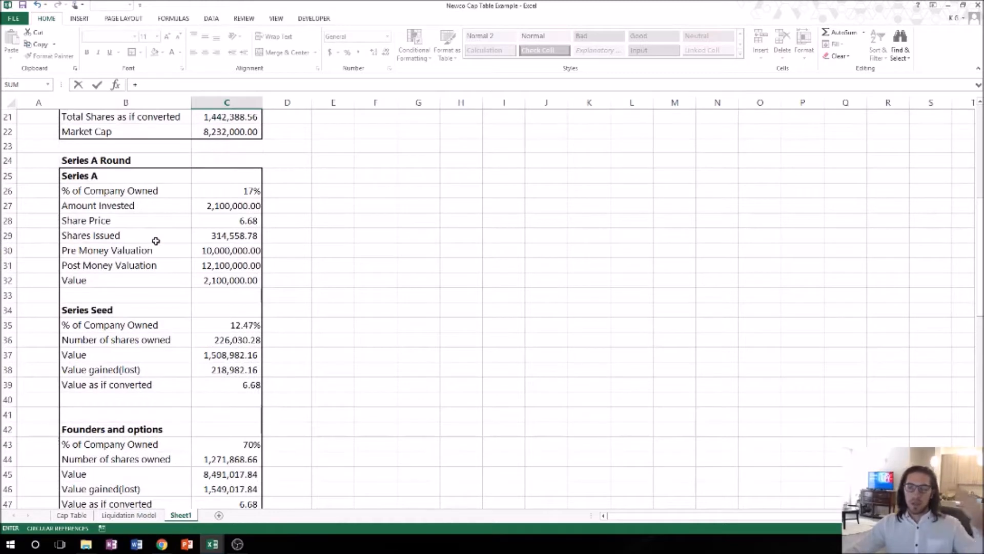
pyautogui.click(205, 235)
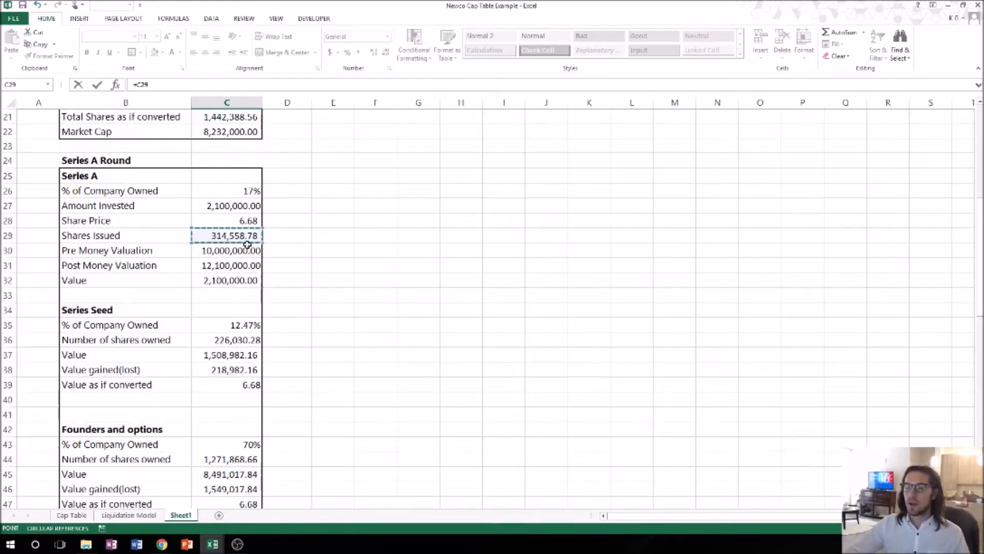
pyautogui.press('Return')
# Link Series Seed's number of shares owned (C72) to the Series Seed share count in C36 of the Series A Round
pyautogui.scroll(-4, 253, 245)
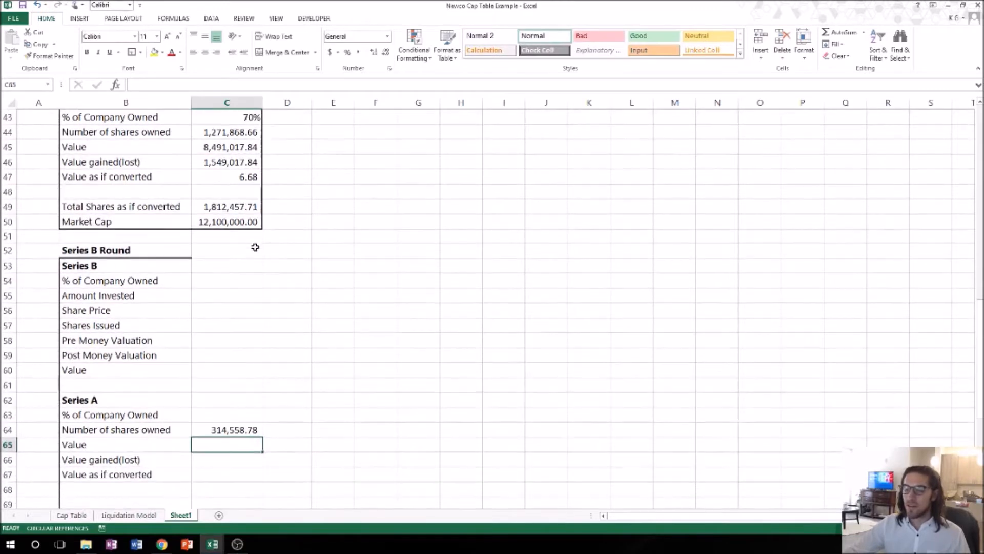
pyautogui.click(237, 413)
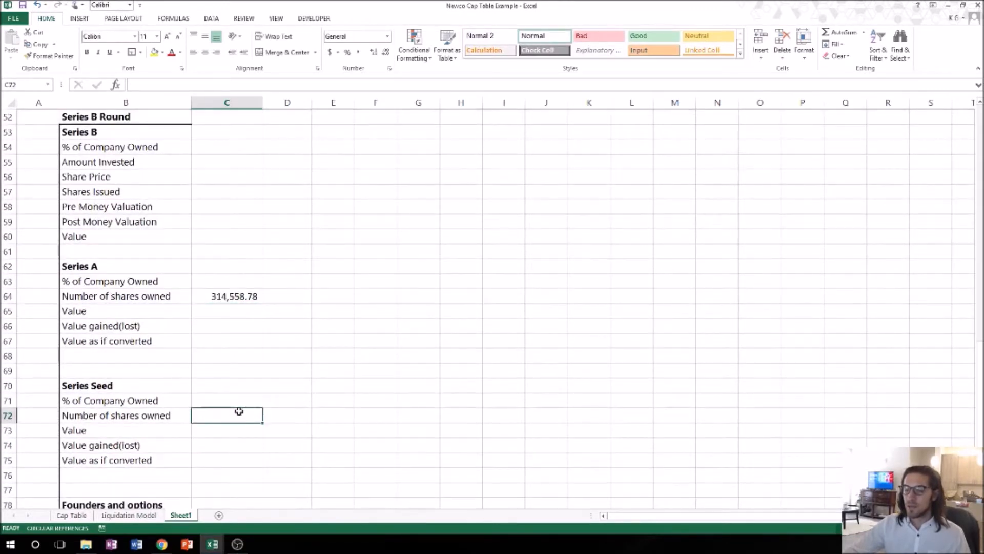
pyautogui.write('+')
pyautogui.scroll(6, 220, 368)
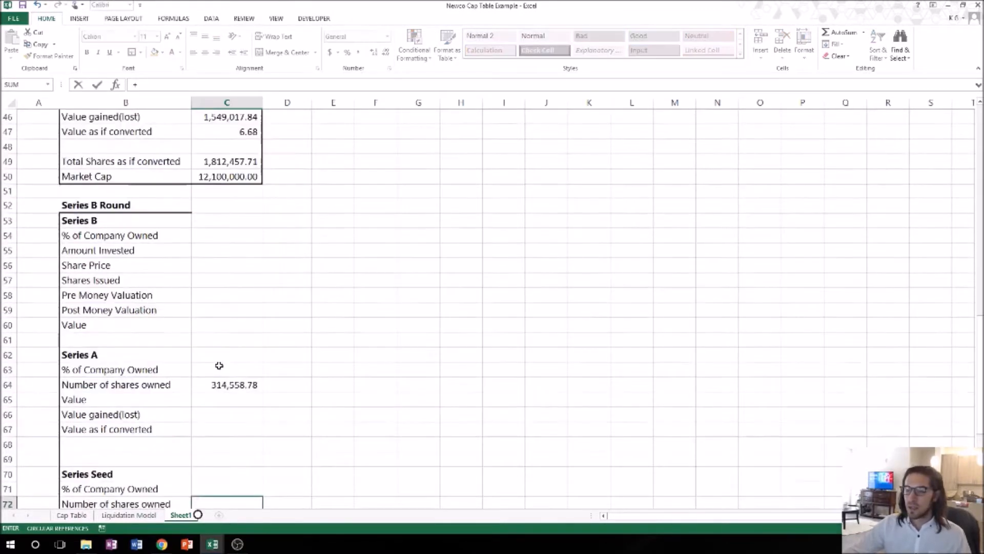
pyautogui.click(228, 149)
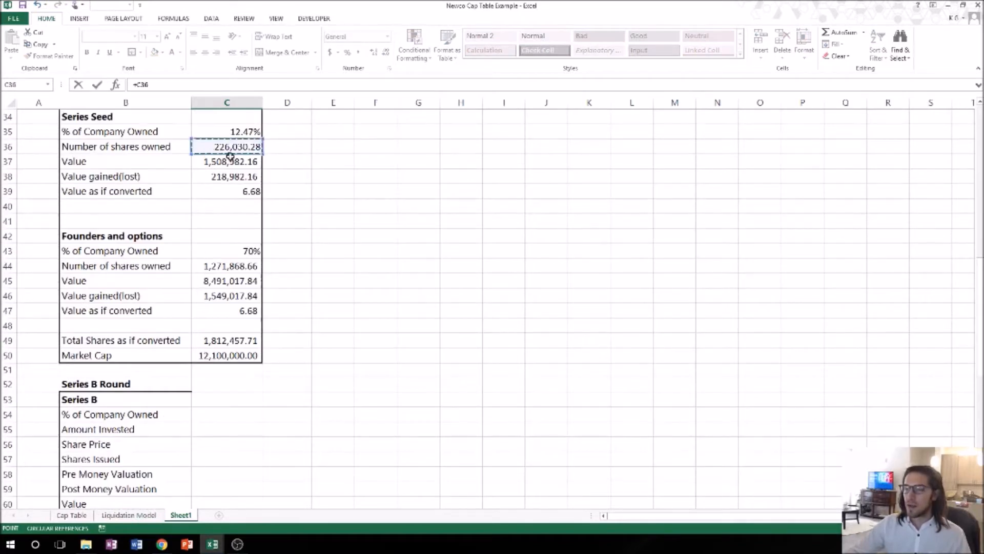
pyautogui.press('Return')
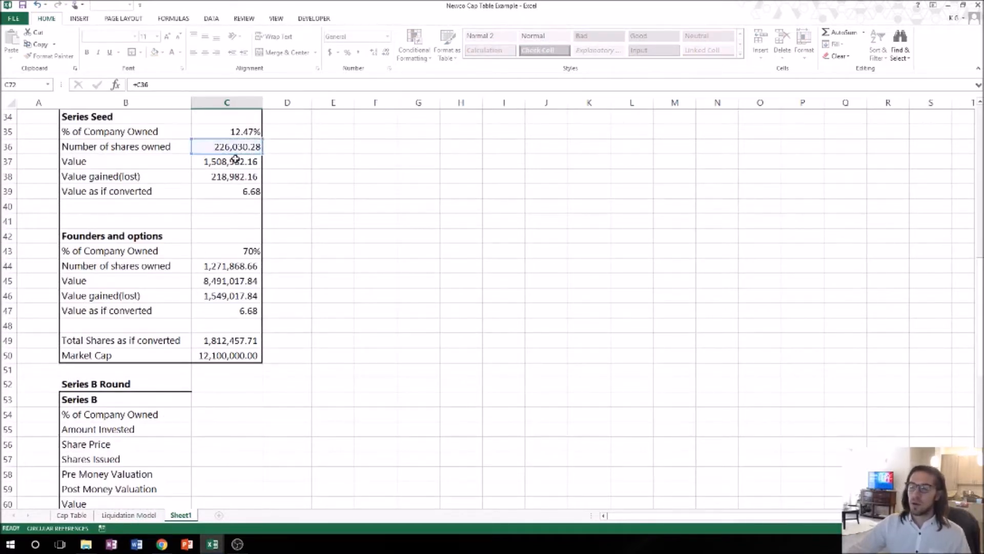
# Calculate the founders and options share count in C80 as C44 plus the Series B Options total shares, cell T25 on the Cap Table sheet
pyautogui.scroll(-1, 201, 198)
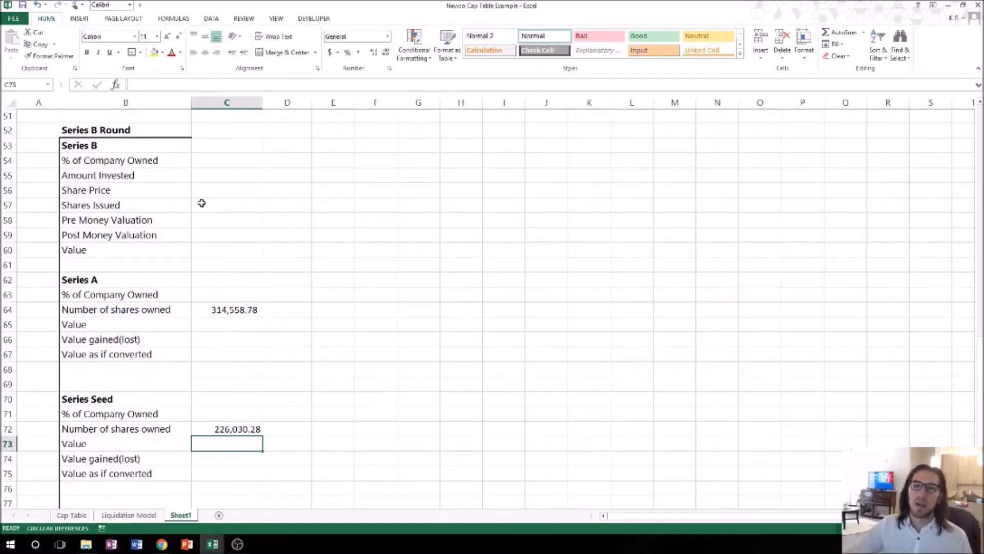
pyautogui.scroll(-1, 198, 205)
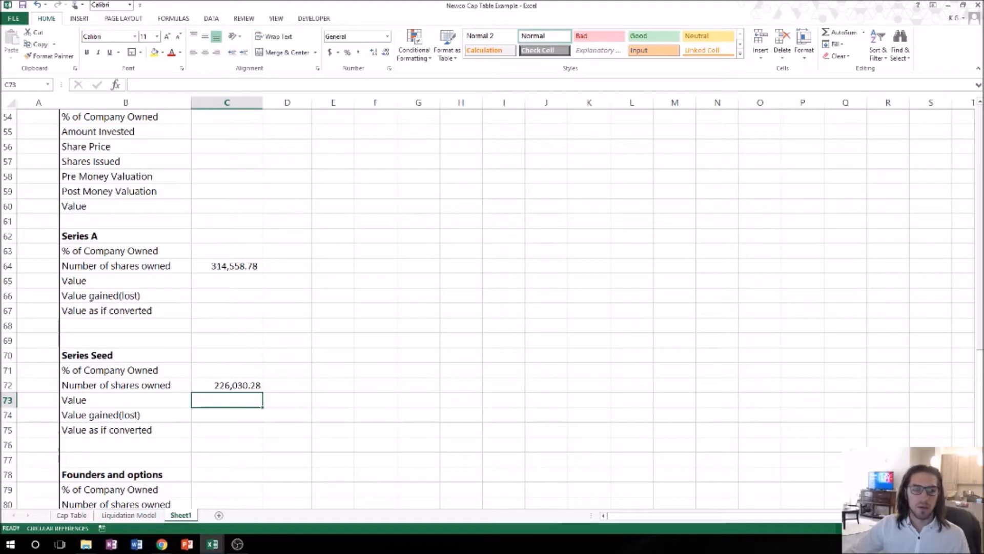
pyautogui.hotkey('alt', 'Tab')
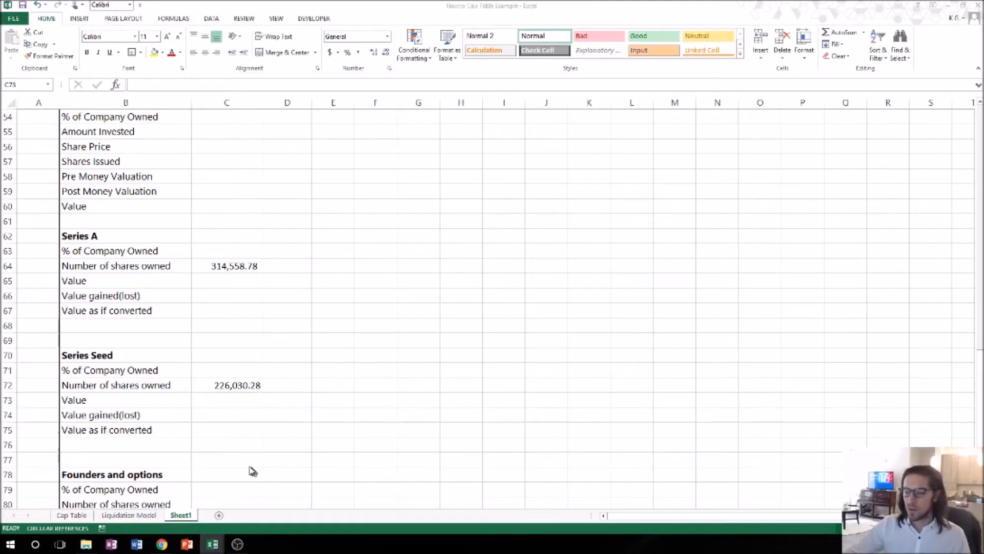
pyautogui.hotkey('alt', 'Tab')
pyautogui.scroll(-2, 231, 445)
pyautogui.press('Down')
pyautogui.press('Down')
pyautogui.press('Down')
pyautogui.press('Down')
pyautogui.press('Down')
pyautogui.press('Down')
pyautogui.press('Down')
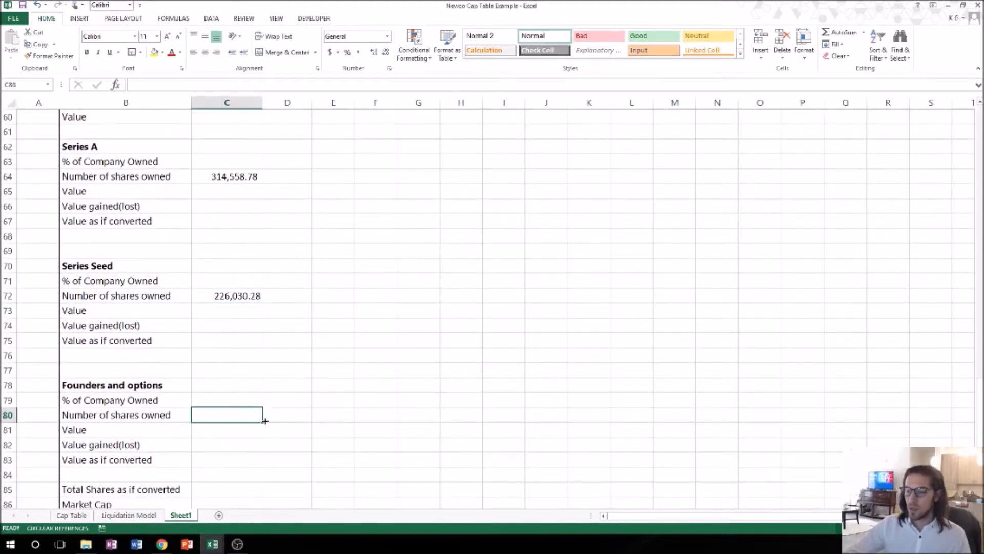
pyautogui.write('+')
pyautogui.scroll(8, 288, 386)
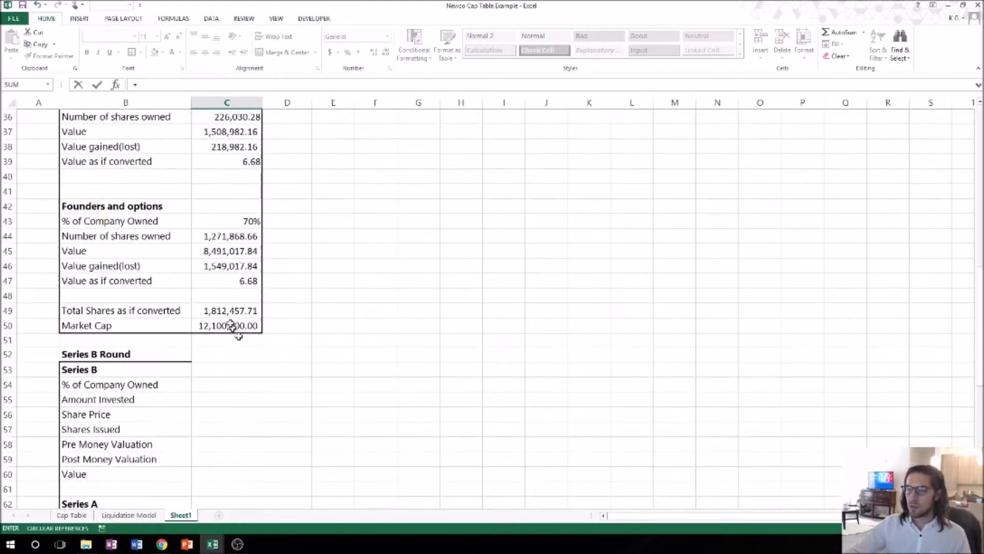
pyautogui.click(224, 236)
pyautogui.write('+')
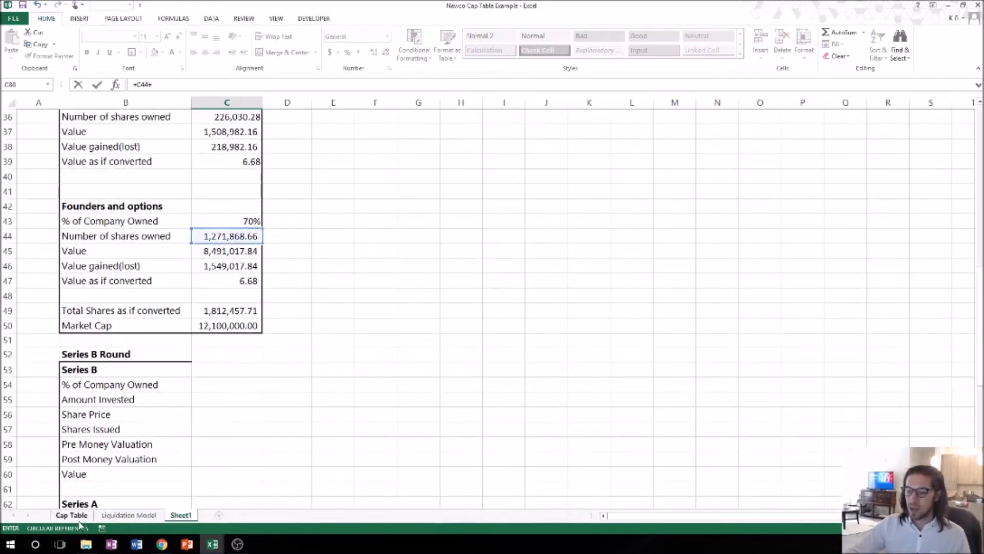
pyautogui.click(81, 517)
pyautogui.click(865, 298)
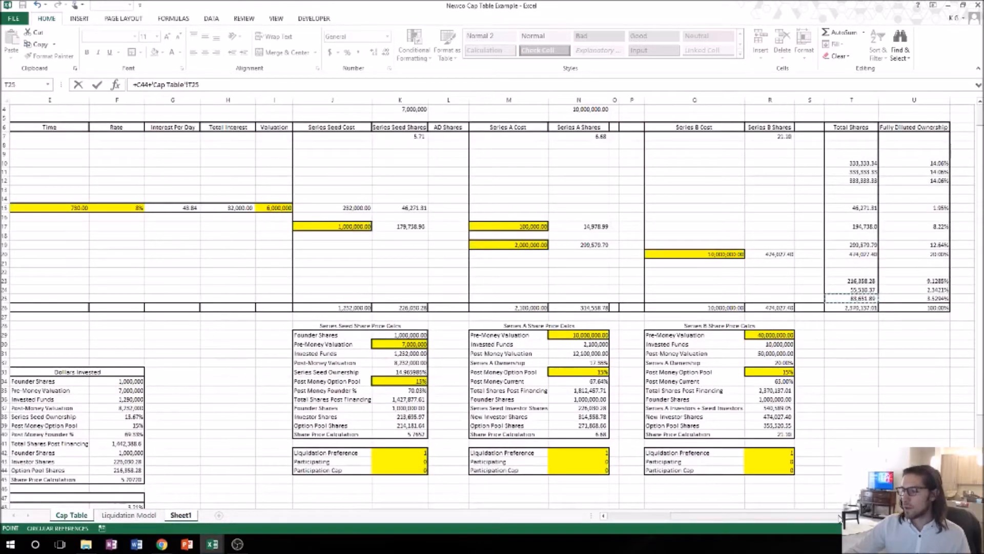
pyautogui.moveTo(839, 517); pyautogui.dragTo(764, 520)
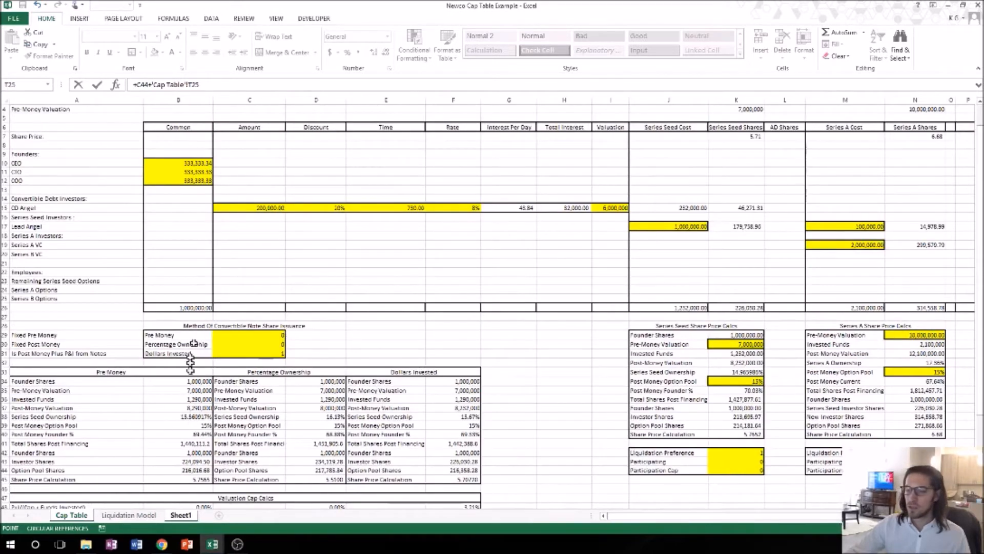
pyautogui.press('Return')
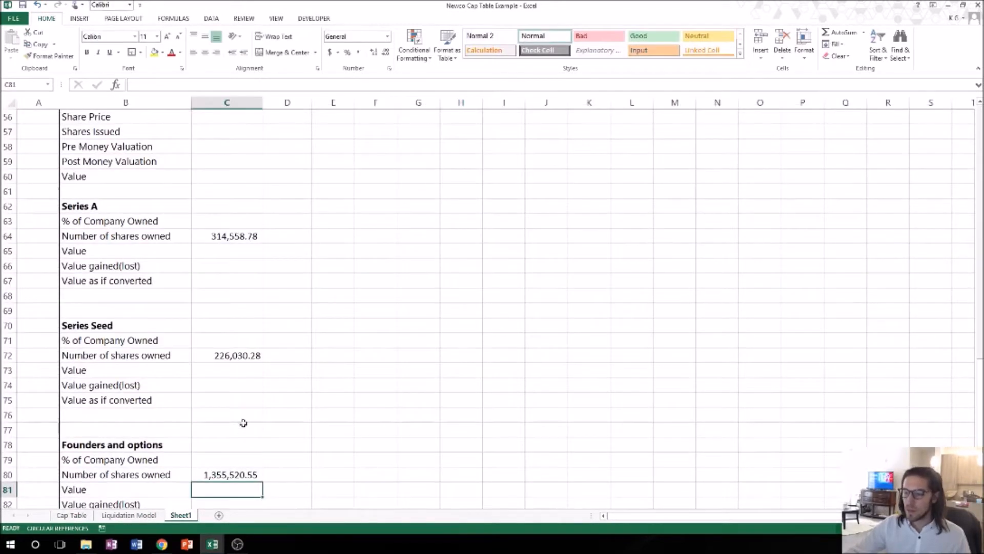
# Link the Series B amount invested (C55) to the total of the Series B Cost column on the Cap Table sheet
pyautogui.scroll(-1, 242, 422)
pyautogui.scroll(3, 242, 421)
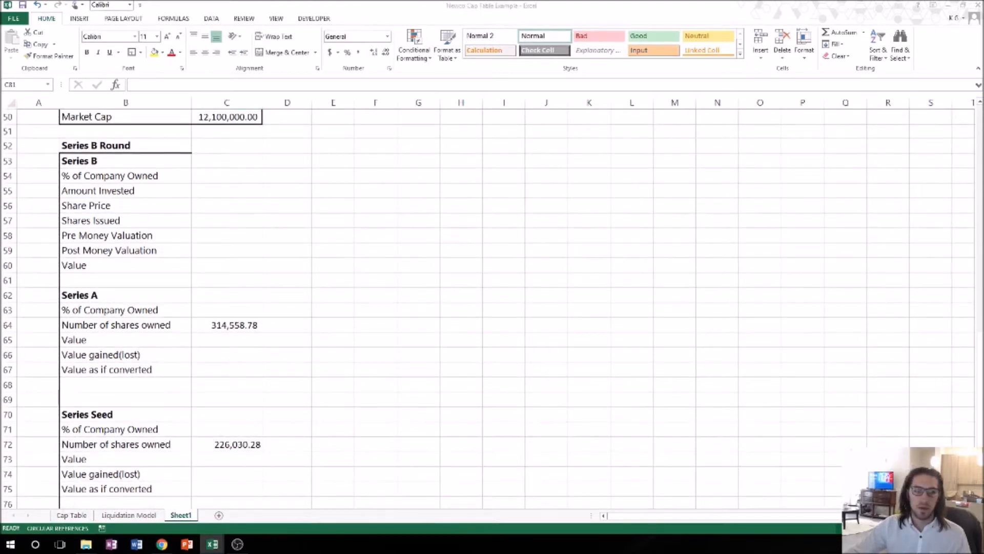
pyautogui.click(108, 180)
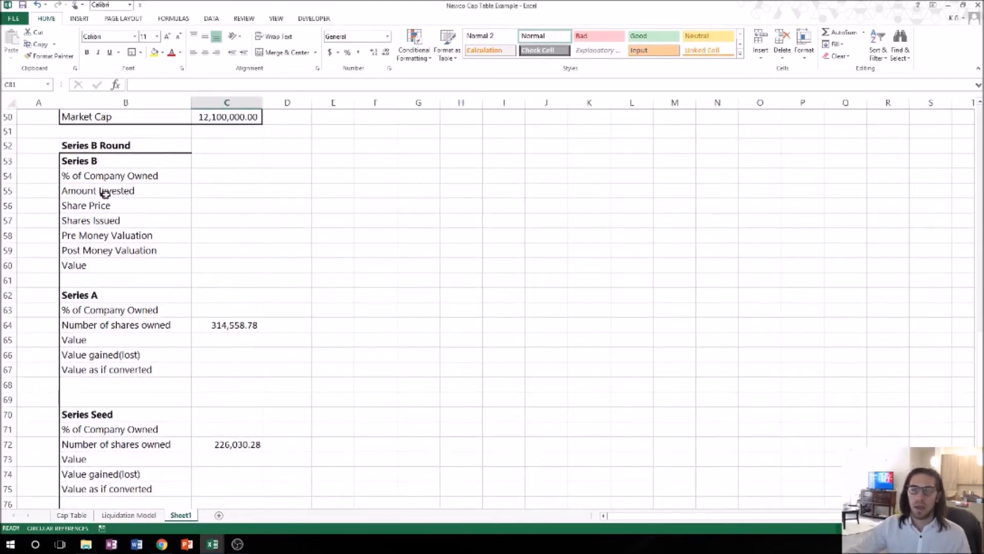
pyautogui.click(210, 191)
pyautogui.write('+')
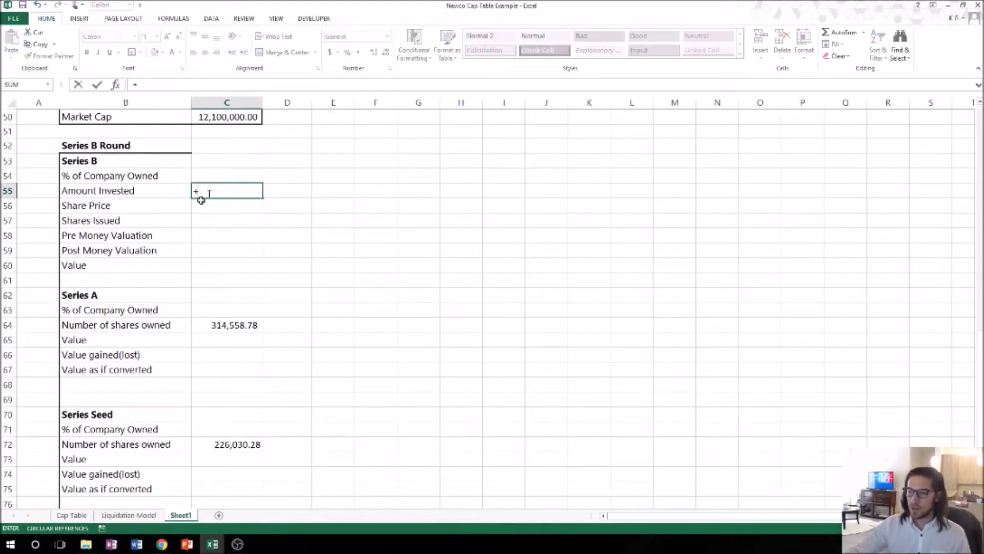
pyautogui.click(72, 514)
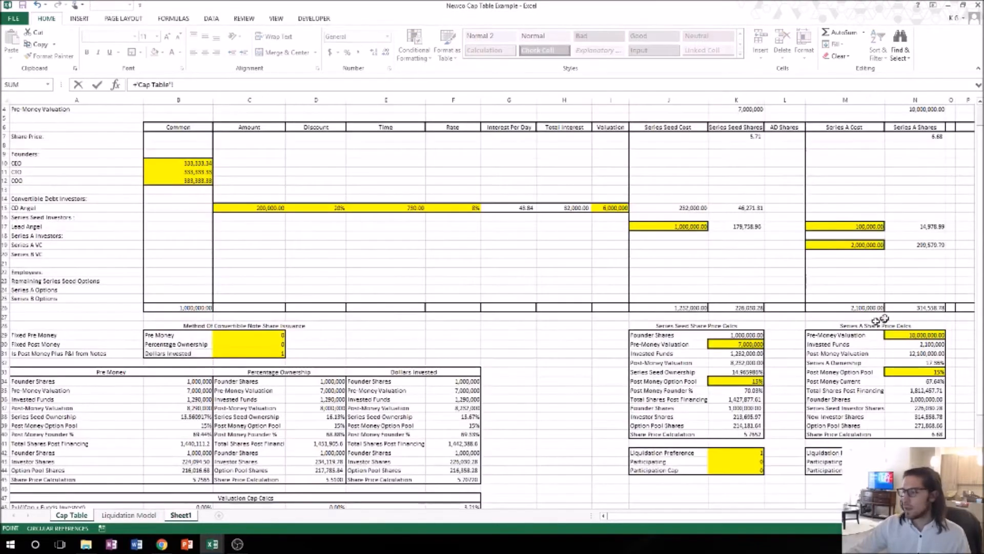
pyautogui.hscroll(3, 804, 359)
pyautogui.click(721, 307)
pyautogui.press('Return')
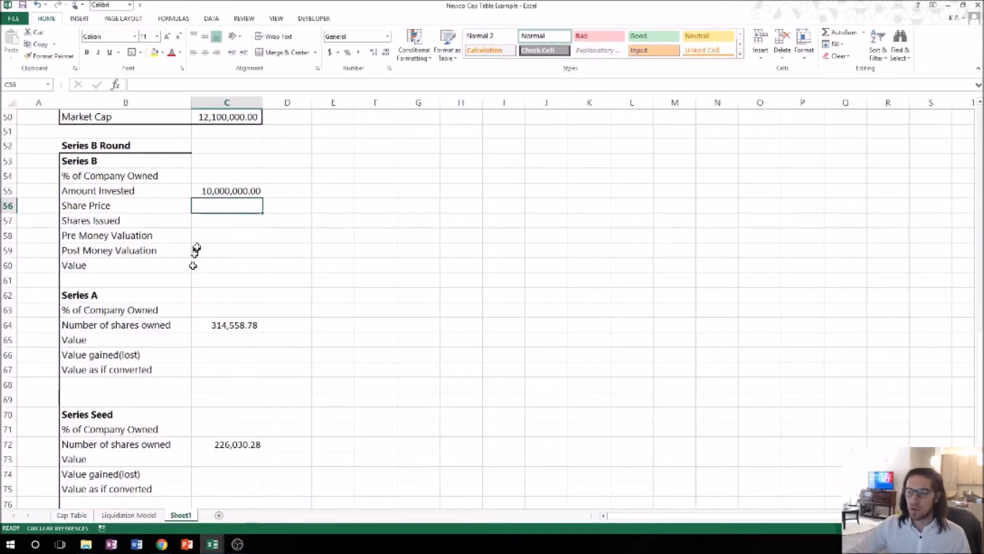
# Link the Series B pre-money valuation (C58) to cell R29 in the Cap Table sheet's Series B Share Price Calcs
pyautogui.click(225, 235)
pyautogui.write('+')
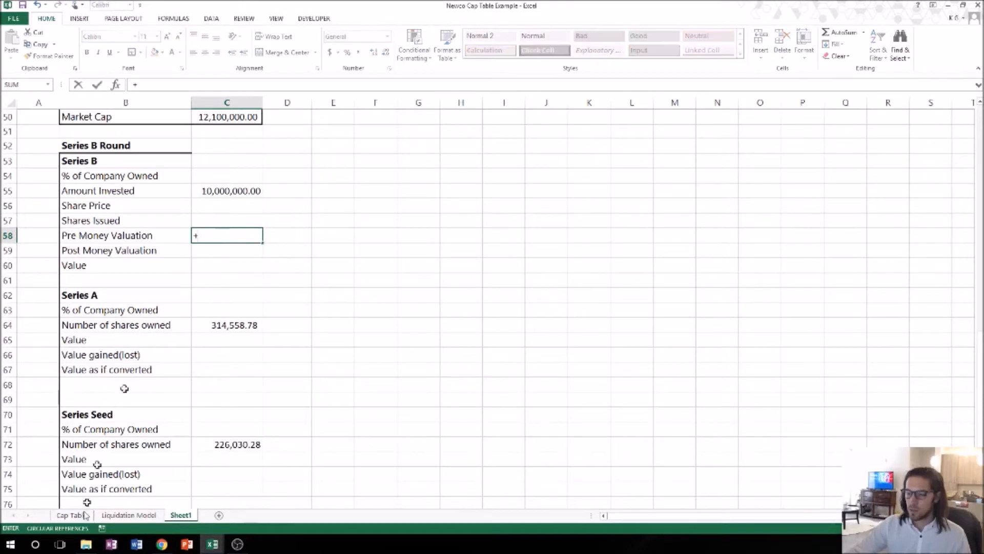
pyautogui.click(72, 515)
pyautogui.click(779, 335)
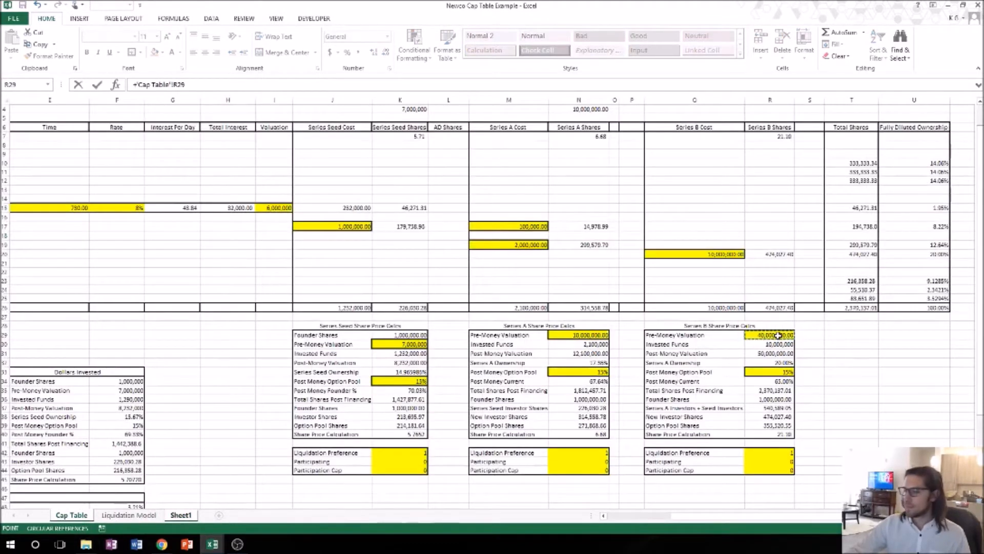
pyautogui.press('Return')
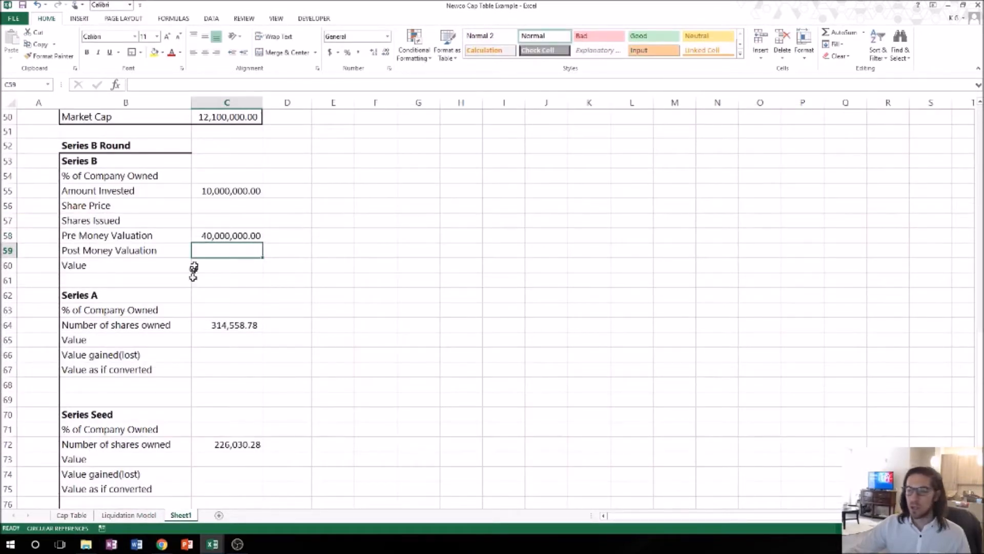
# Link the Series B share price (C56) to the Series B share price in cell R7 of the Cap Table sheet
pyautogui.click(208, 220)
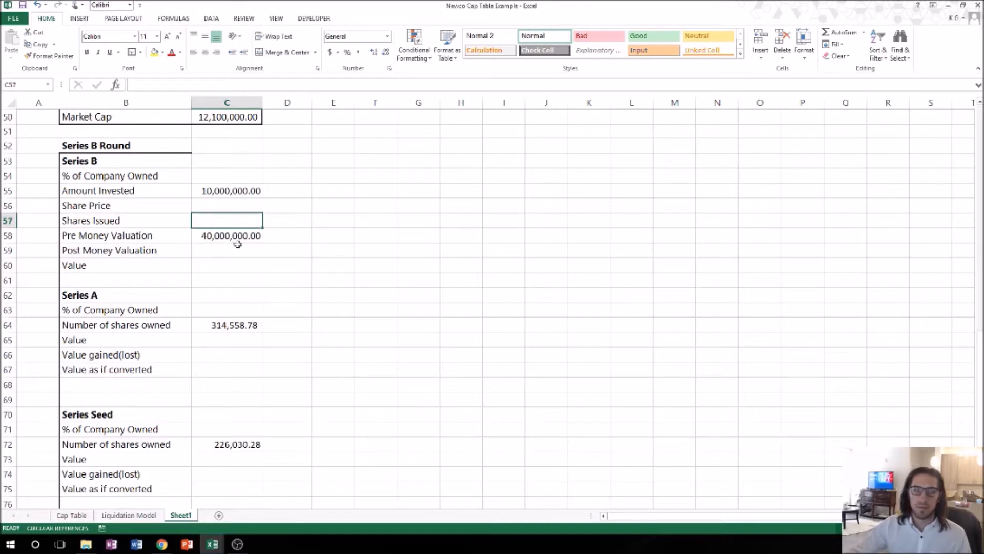
pyautogui.click(244, 204)
pyautogui.write('+')
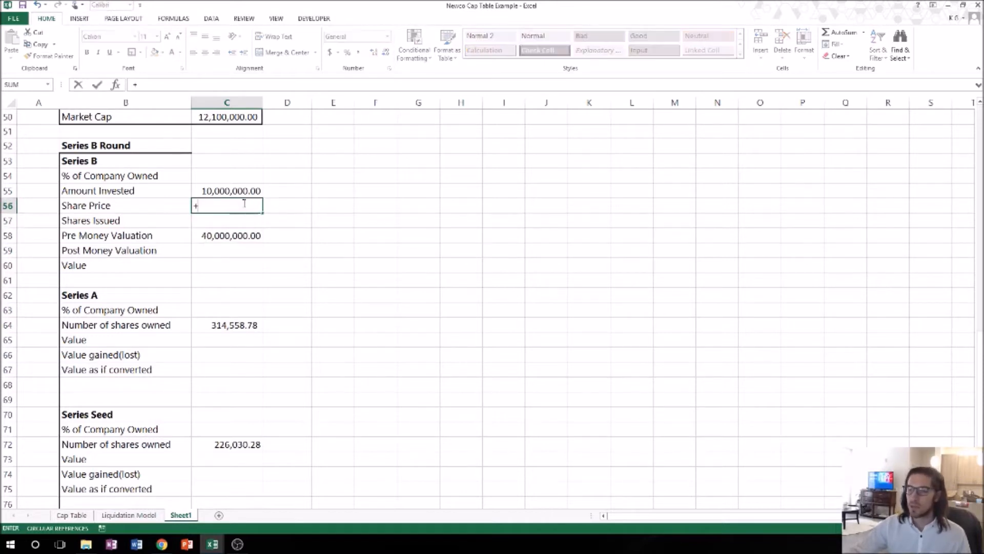
pyautogui.click(74, 515)
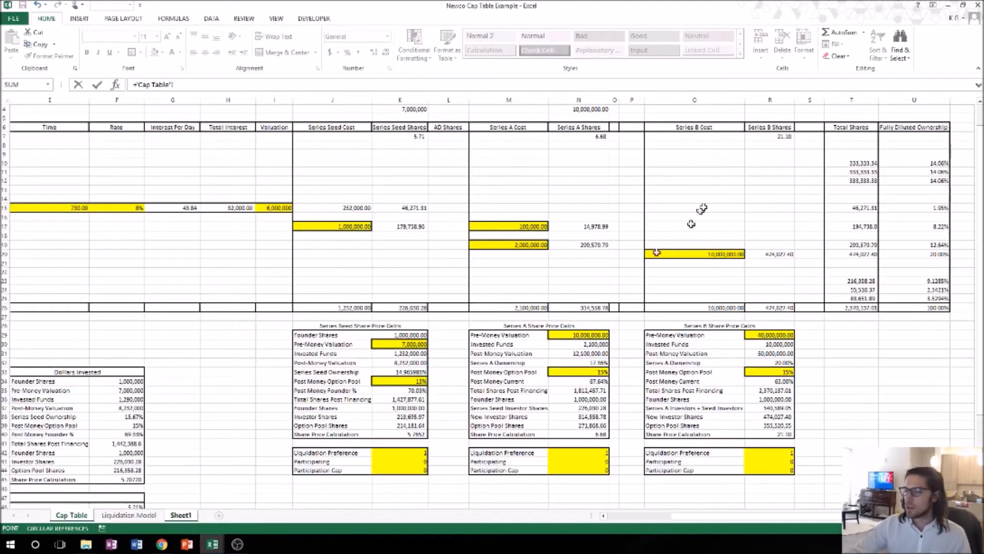
pyautogui.click(769, 137)
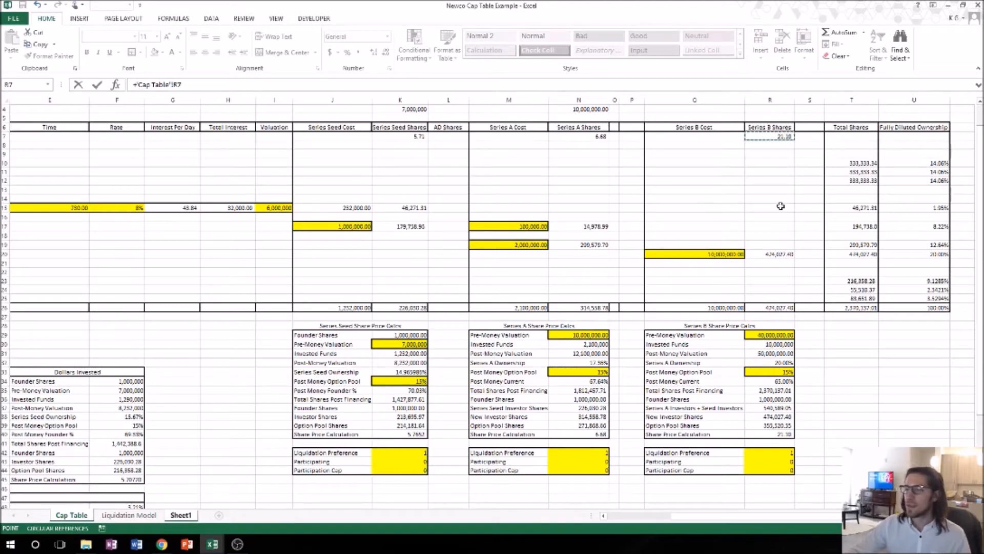
pyautogui.press('Return')
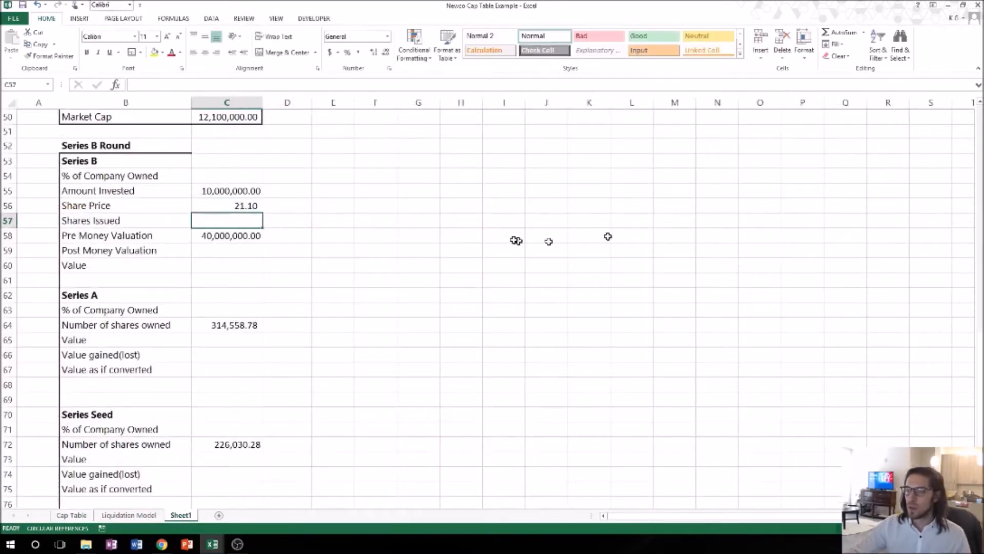
# Calculate the Series B shares issued in C57 as the amount invested divided by the share price, C55/C56
pyautogui.write('+')
pyautogui.press('Up')
pyautogui.press('Up')
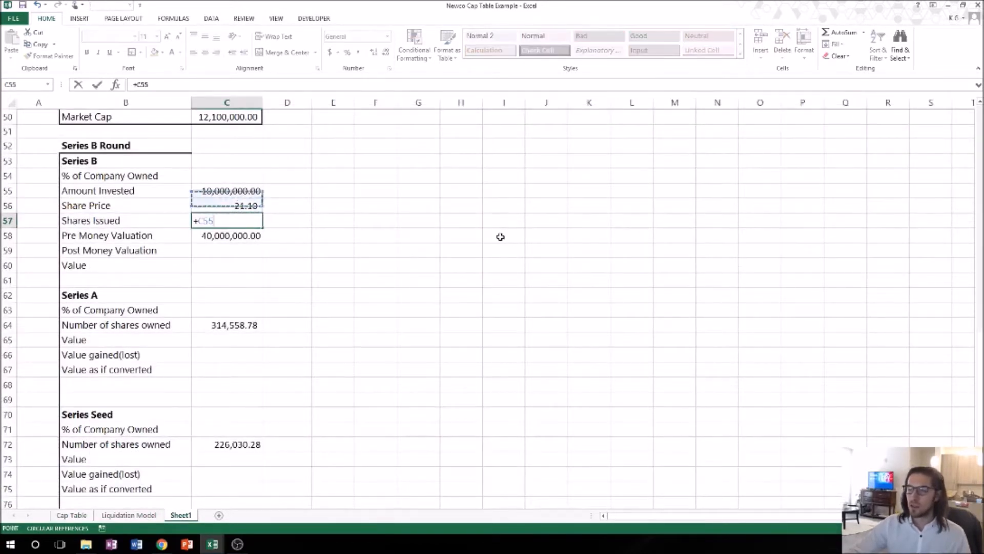
pyautogui.write('/')
pyautogui.press('Up')
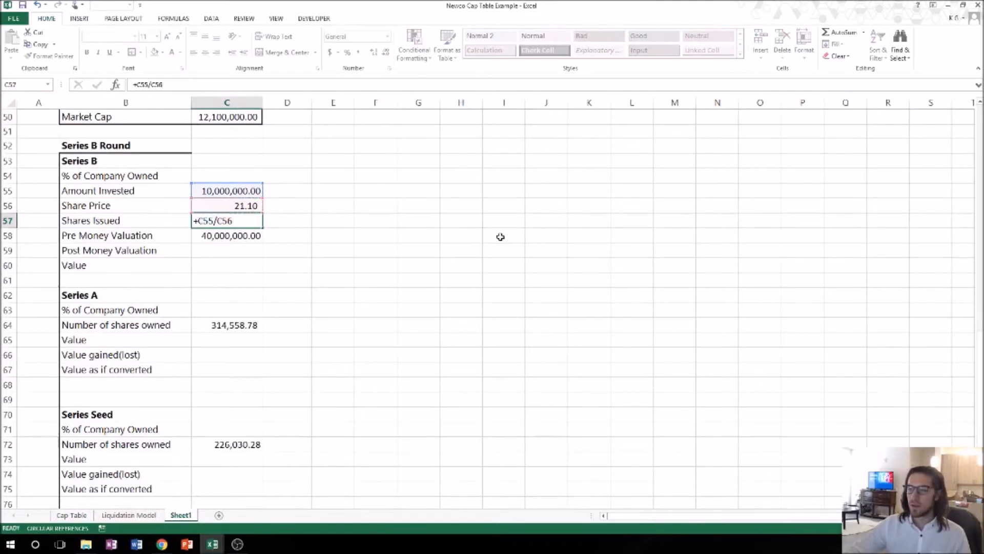
pyautogui.press('Return')
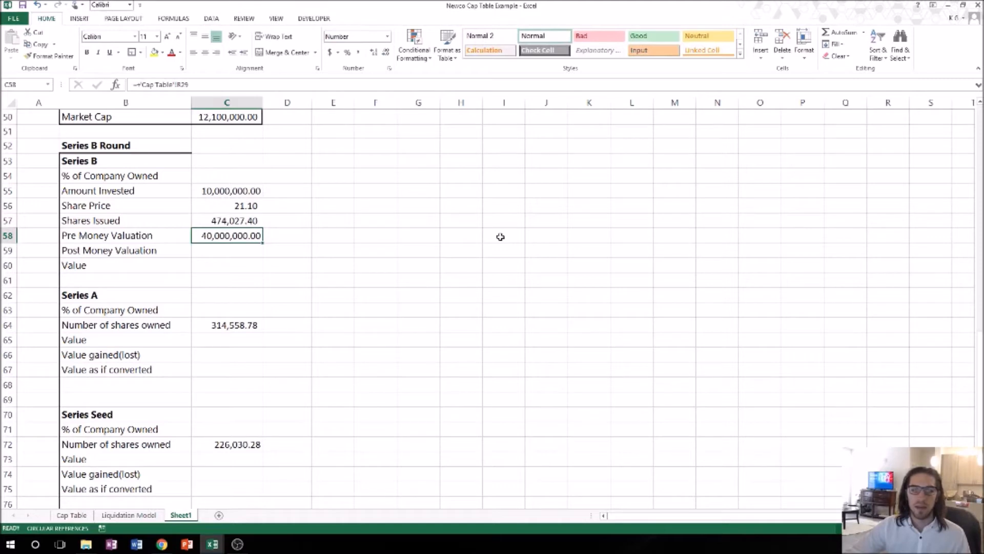
# Calculate the Series B post-money valuation in C59 as the pre-money valuation plus the amount invested, C58+C55
pyautogui.press('Down')
pyautogui.press('Down')
pyautogui.press('Up')
pyautogui.write('+')
pyautogui.press('Up')
pyautogui.write('+')
pyautogui.press('Up')
pyautogui.press('Up')
pyautogui.press('Up')
pyautogui.press('Up')
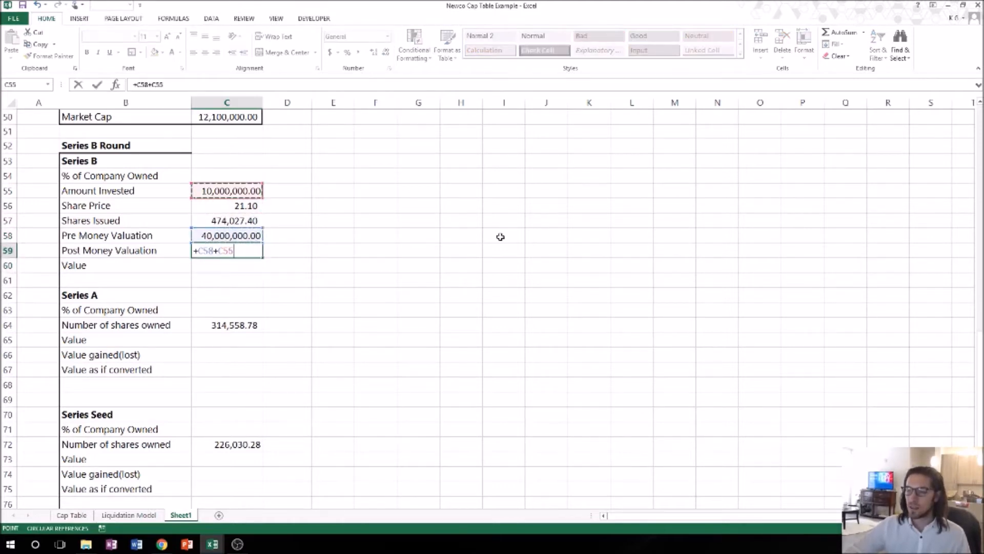
pyautogui.press('Return')
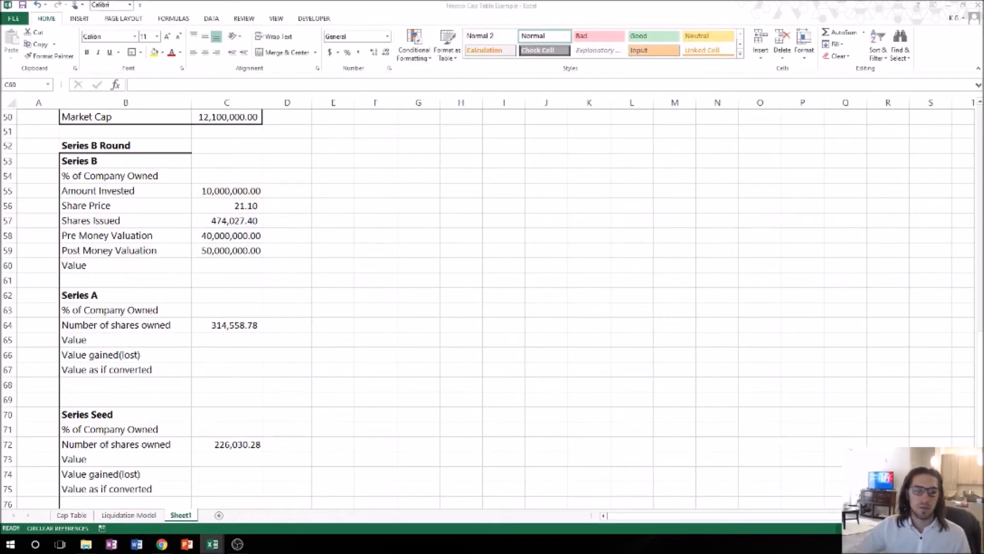
# Calculate the Series B Round's total shares as if converted in C85 as C80+C72+C64+C57
pyautogui.scroll(-4, 300, 365)
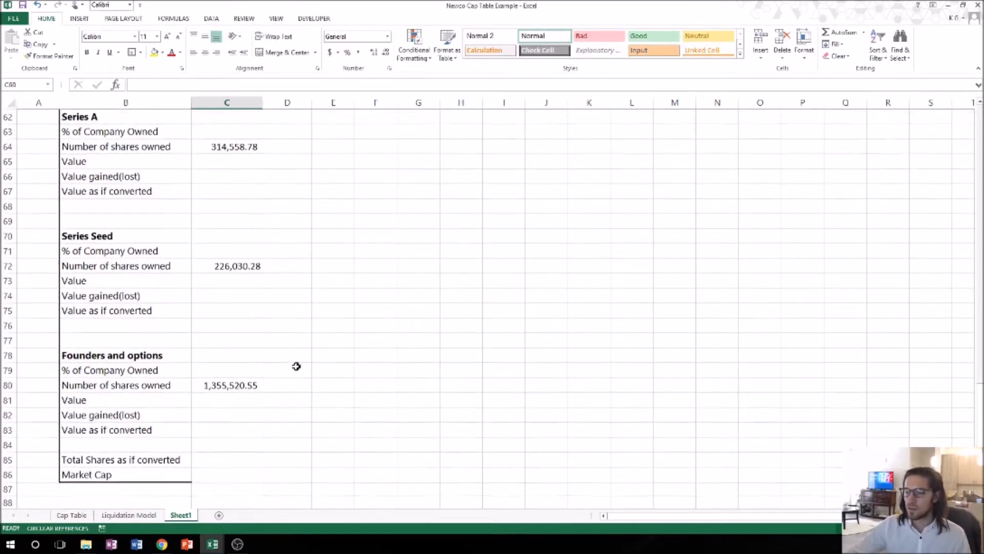
pyautogui.scroll(-1, 296, 366)
pyautogui.click(244, 413)
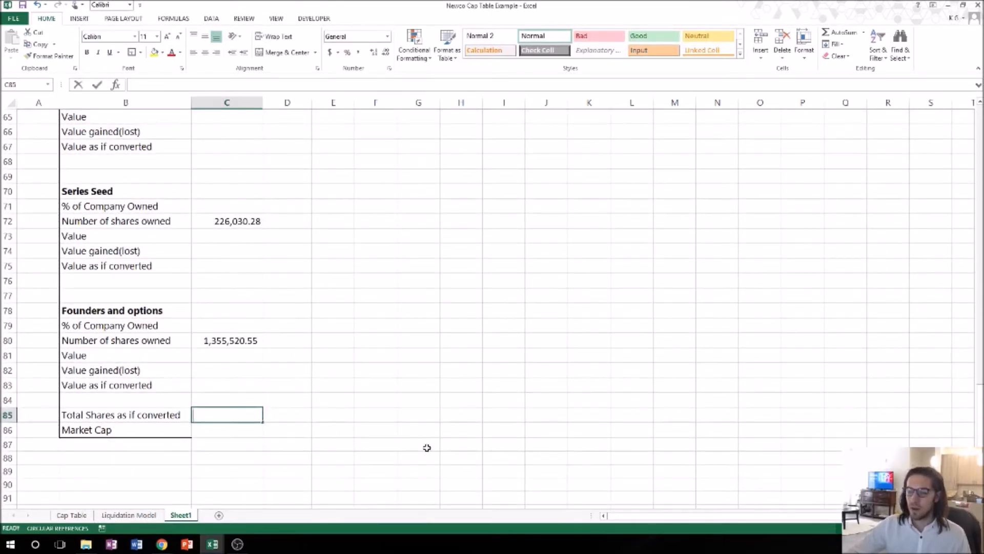
pyautogui.write('+')
pyautogui.click(248, 342)
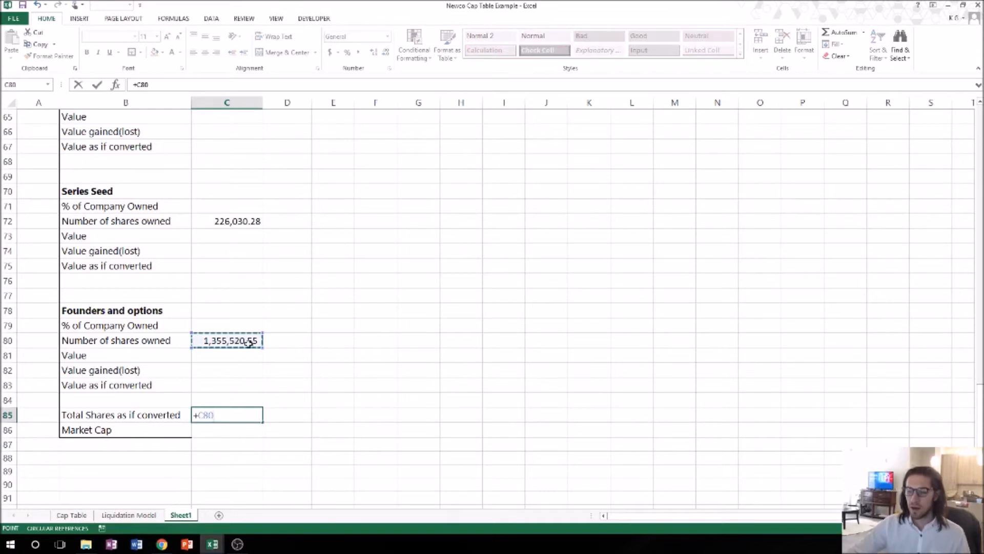
pyautogui.write('+')
pyautogui.click(233, 221)
pyautogui.scroll(2, 251, 235)
pyautogui.click(224, 192)
pyautogui.write('+C72+C64+')
pyautogui.scroll(2, 226, 184)
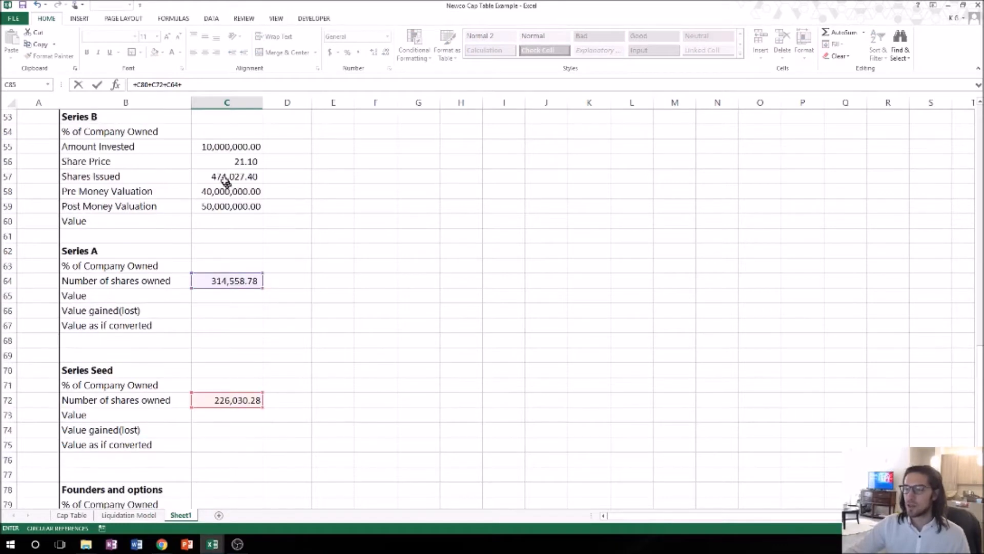
pyautogui.click(241, 177)
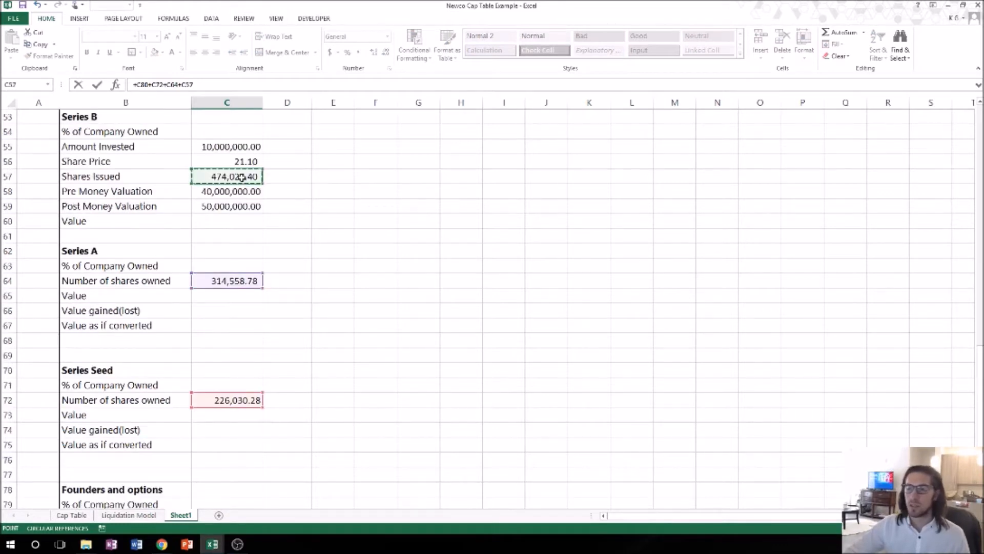
pyautogui.press('Return')
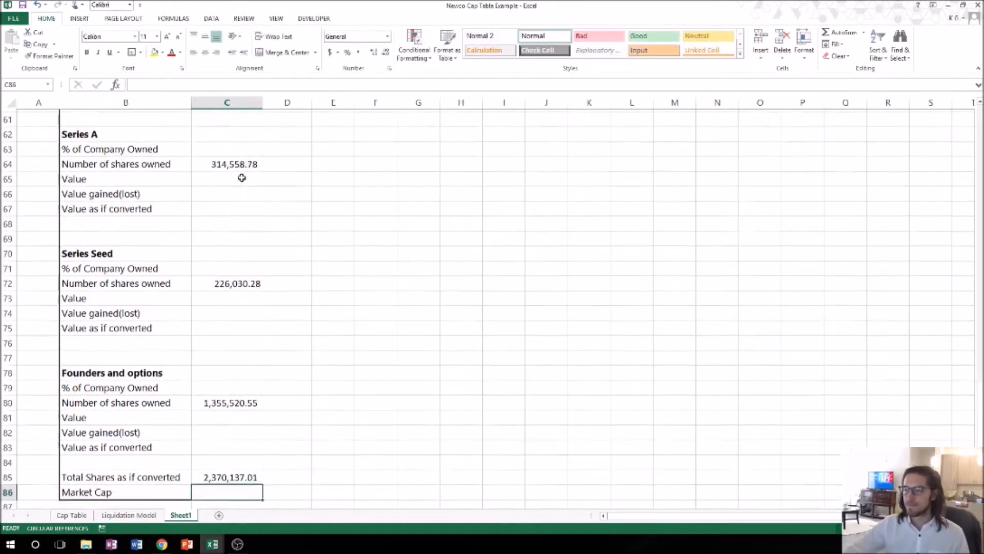
# Calculate the founders and options percentage of company owned in C79 as C80/C85
pyautogui.click(228, 386)
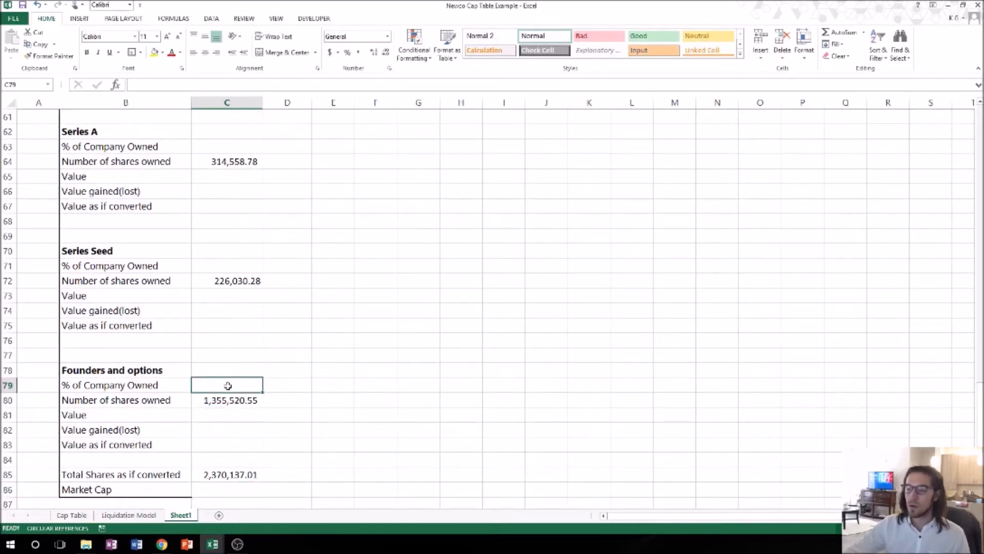
pyautogui.write('+')
pyautogui.click(226, 395)
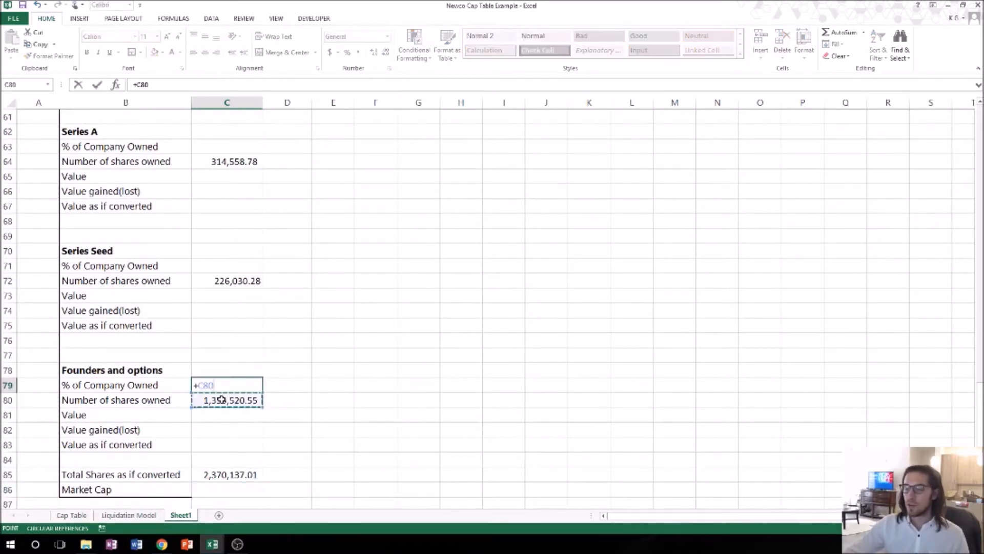
pyautogui.write('/')
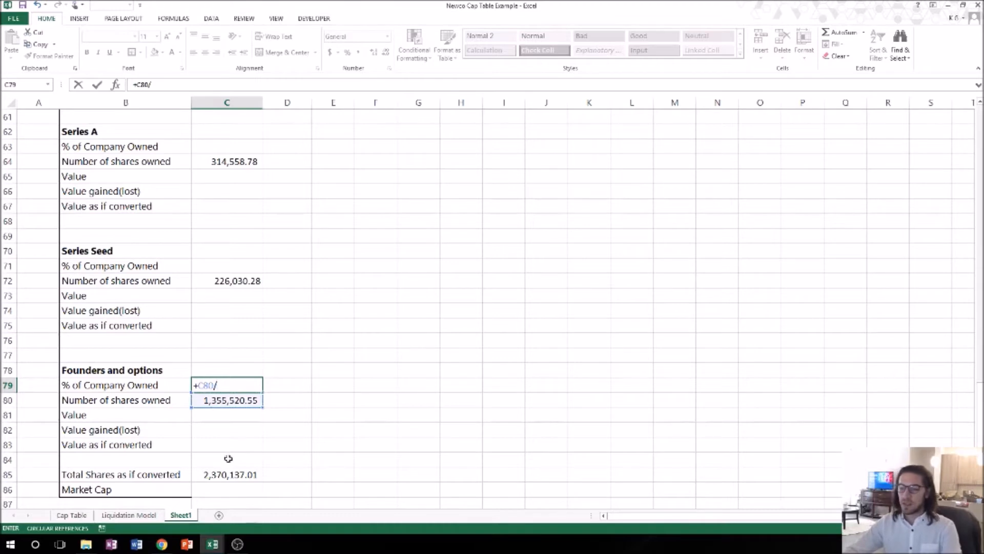
pyautogui.click(226, 474)
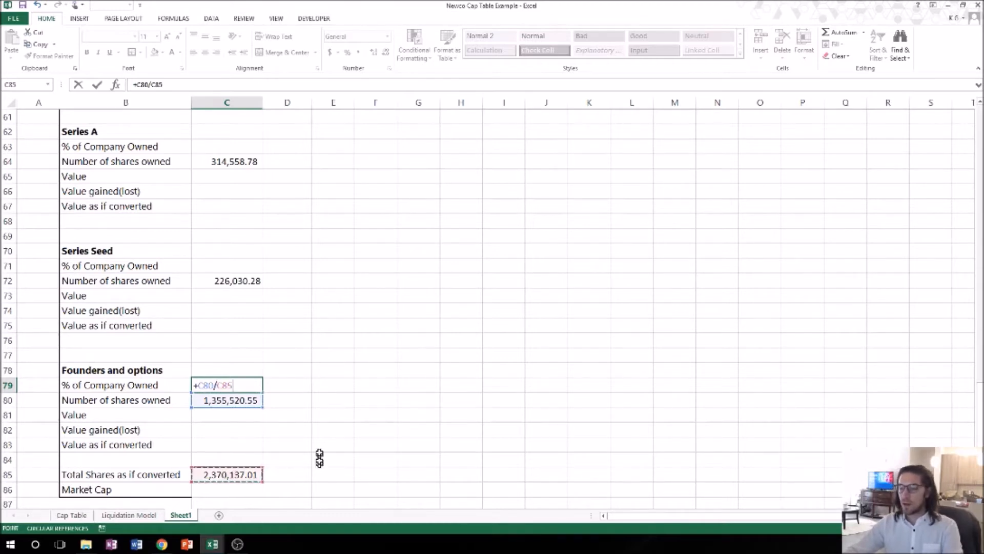
pyautogui.press('Return')
# Calculate the Series Seed percentage of company owned in C71 as its shares divided by total shares, C72/C85
pyautogui.click(225, 267)
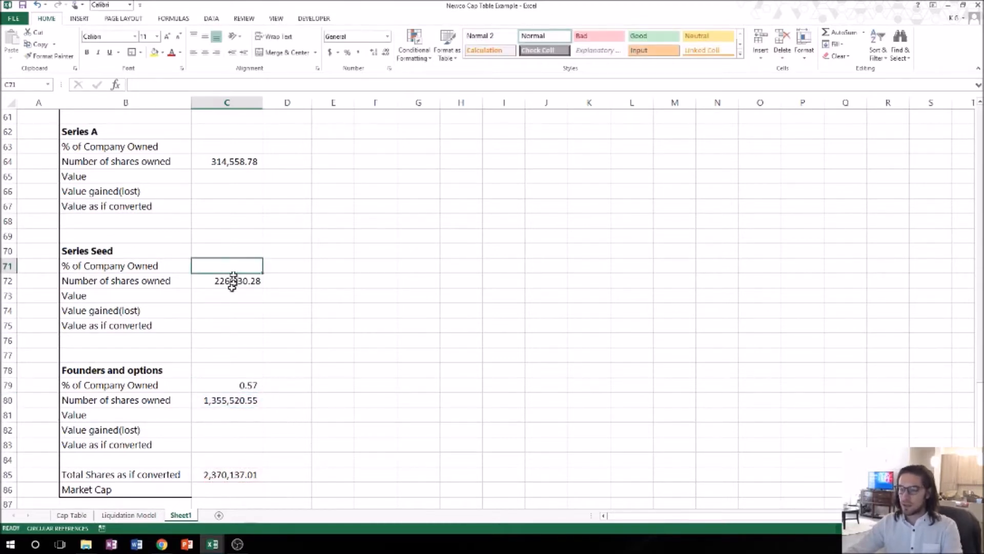
pyautogui.press('Down')
pyautogui.press('Up')
pyautogui.write('+6')
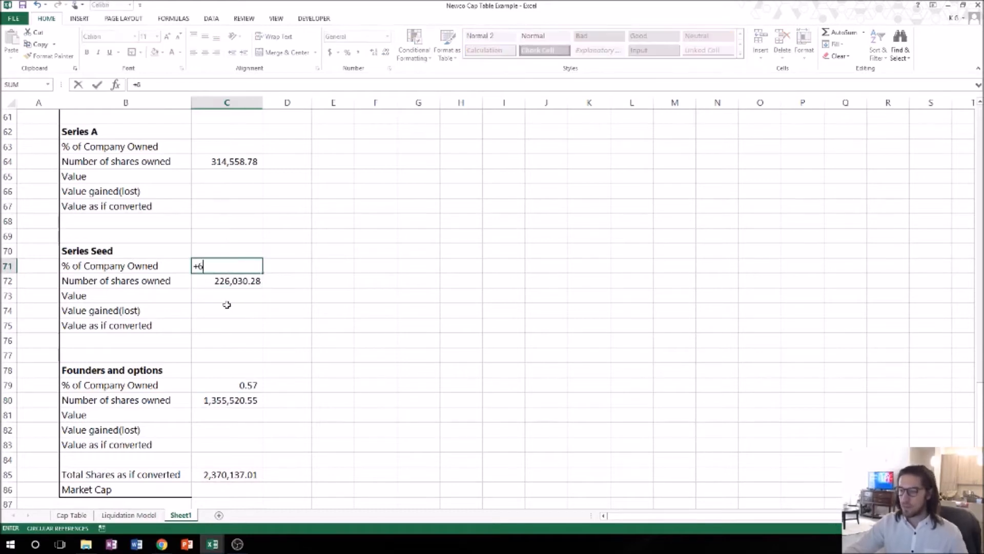
pyautogui.press('BackSpace')
pyautogui.click(216, 283)
pyautogui.write('/')
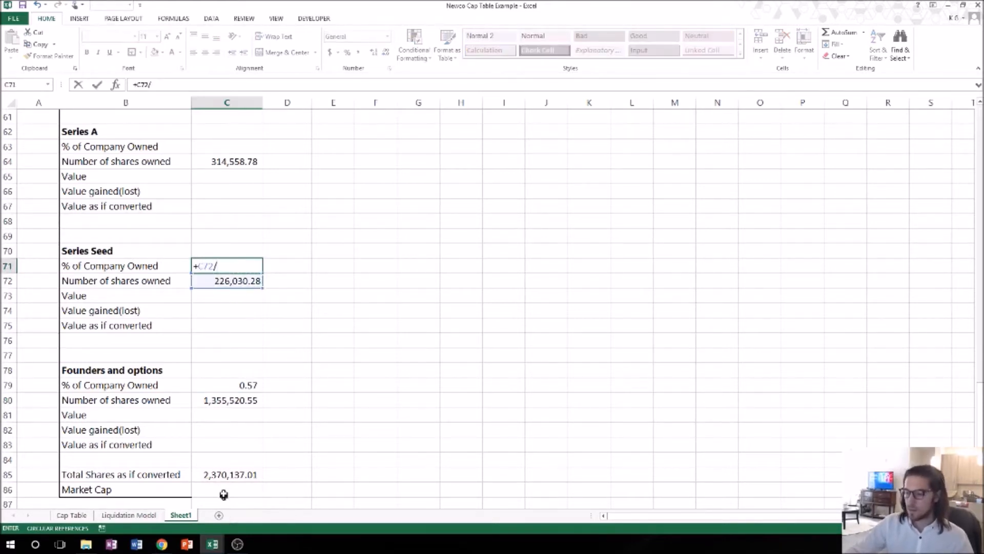
pyautogui.click(225, 476)
pyautogui.press('Return')
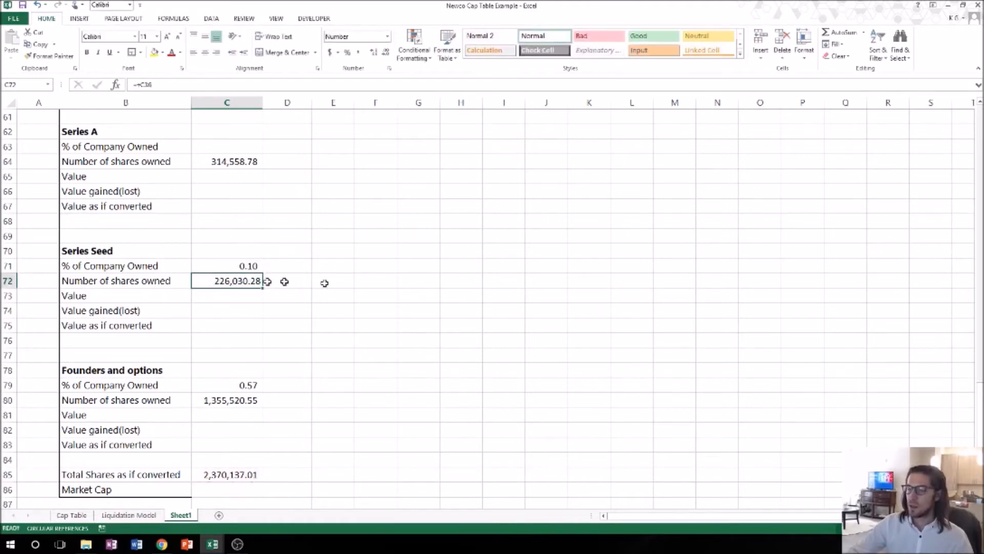
# Calculate the Series A percentage of company owned in C63 as its number of shares divided by total shares, C64/C85
pyautogui.scroll(2, 208, 279)
pyautogui.click(226, 249)
pyautogui.click(226, 238)
pyautogui.write('+')
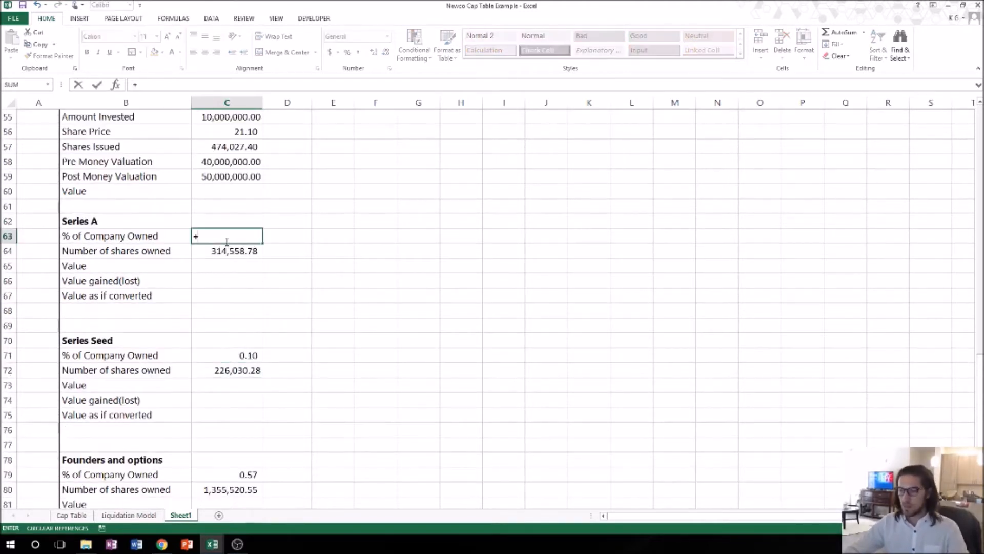
pyautogui.press('Down')
pyautogui.write('/')
pyautogui.press('Down')
pyautogui.press('Down')
pyautogui.press('Down')
pyautogui.press('Down')
pyautogui.press('Down')
pyautogui.press('Down')
pyautogui.press('Down')
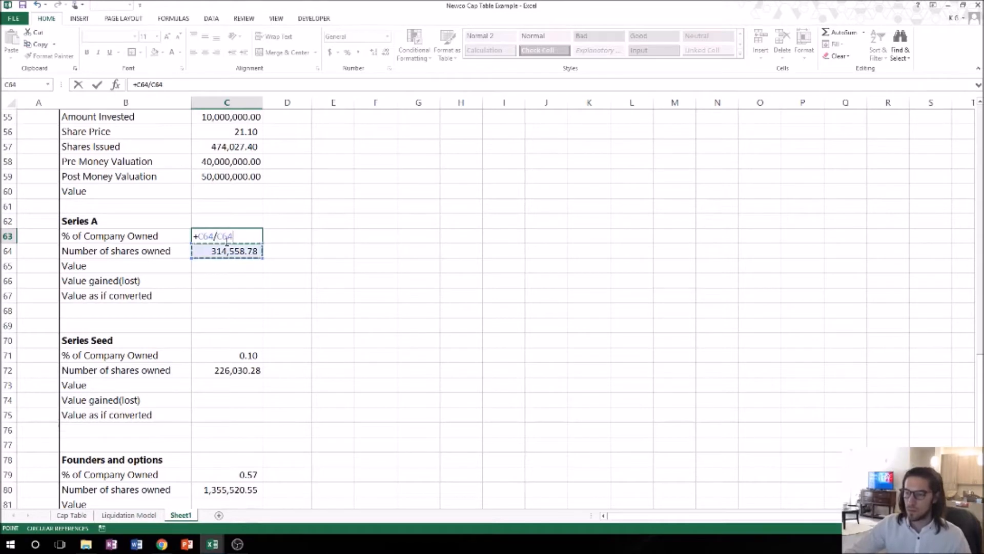
pyautogui.press('Down')
pyautogui.press('Down')
pyautogui.press('Down')
pyautogui.press('Down')
pyautogui.press('Down')
pyautogui.press('Down')
pyautogui.press('Down')
pyautogui.press('Down')
pyautogui.press('Down')
pyautogui.press('Down')
pyautogui.press('Down')
pyautogui.press('Down')
pyautogui.press('Down')
pyautogui.press('Down')
pyautogui.press('Down')
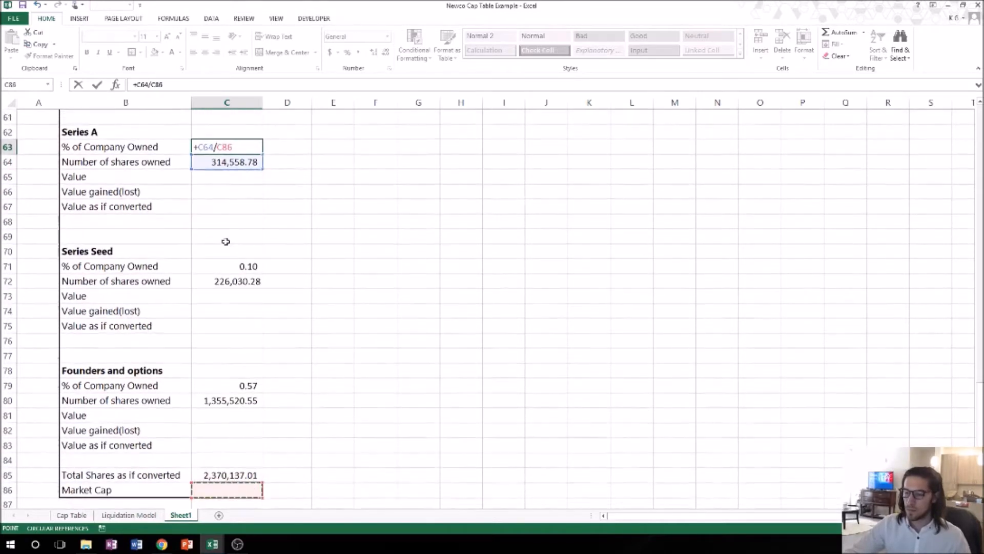
pyautogui.press('Return')
# Calculate the Series B percentage of company owned in C54 as shares issued divided by total shares, C57/C85
pyautogui.press('Up')
pyautogui.press('Up')
pyautogui.press('Up')
pyautogui.press('Up')
pyautogui.press('Up')
pyautogui.press('Up')
pyautogui.press('Up')
pyautogui.press('Up')
pyautogui.press('Up')
pyautogui.press('Up')
pyautogui.press('Up')
pyautogui.press('Up')
pyautogui.press('Up')
pyautogui.press('Up')
pyautogui.press('Up')
pyautogui.press('Up')
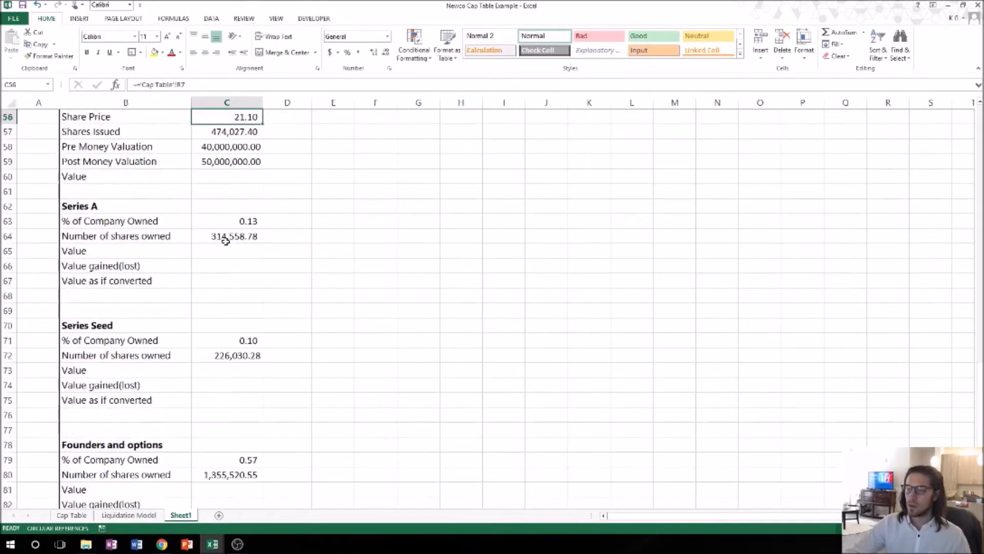
pyautogui.press('Down')
pyautogui.press('Down')
pyautogui.press('Down')
pyautogui.press('Down')
pyautogui.press('Down')
pyautogui.press('Down')
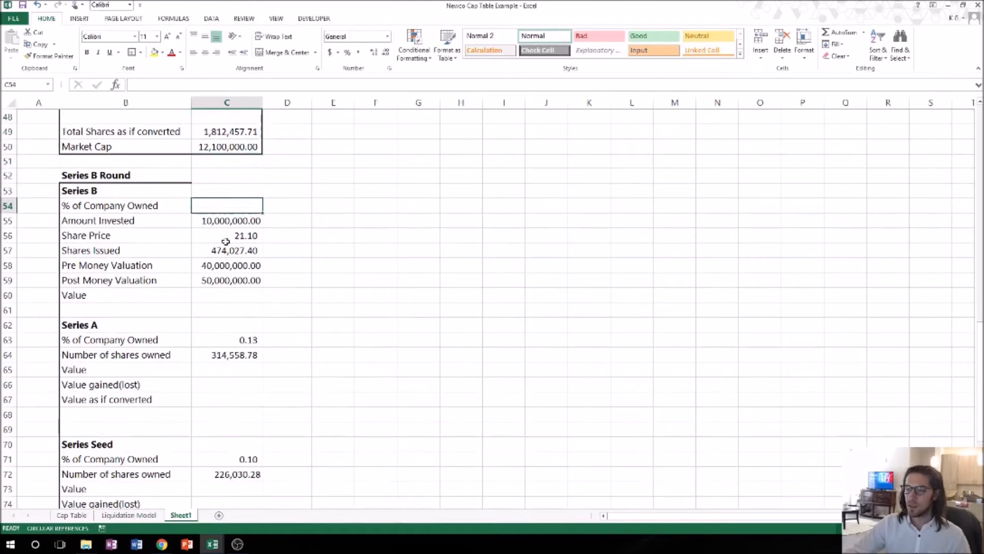
pyautogui.write('+')
pyautogui.press('Down')
pyautogui.press('Down')
pyautogui.press('Down')
pyautogui.write('/')
pyautogui.scroll(-5, 228, 241)
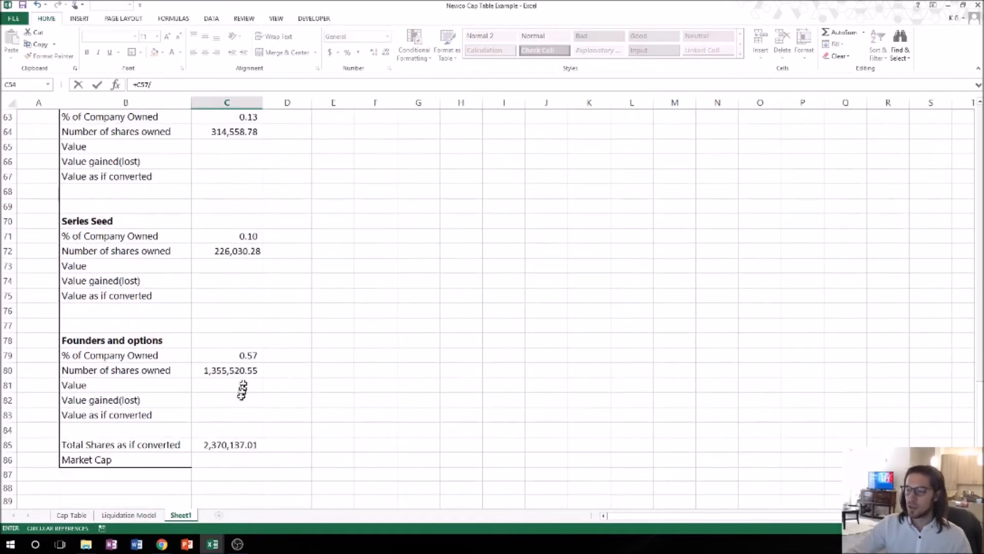
pyautogui.click(231, 444)
pyautogui.press('Return')
# Format the Series B percentage of company owned in C54 as a percentage without decimals
pyautogui.scroll(2, 282, 435)
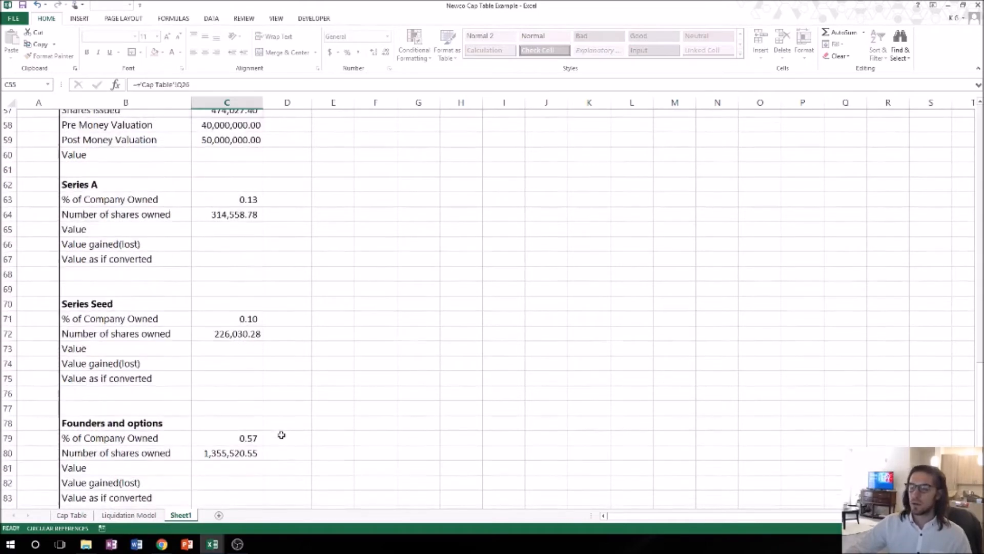
pyautogui.scroll(2, 281, 435)
pyautogui.click(243, 148)
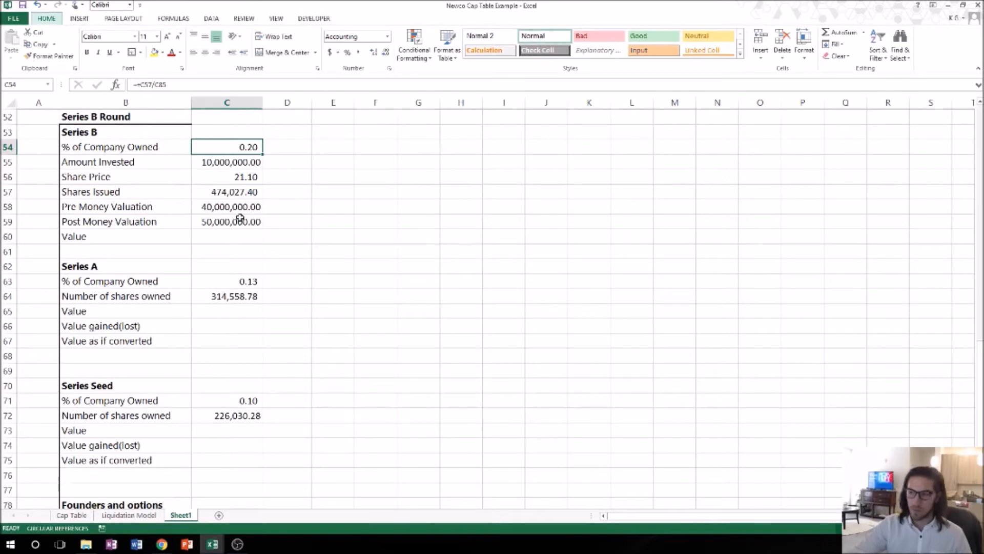
pyautogui.hotkey('ctrl', 'shift', '5')
pyautogui.click(333, 211)
pyautogui.click(248, 163)
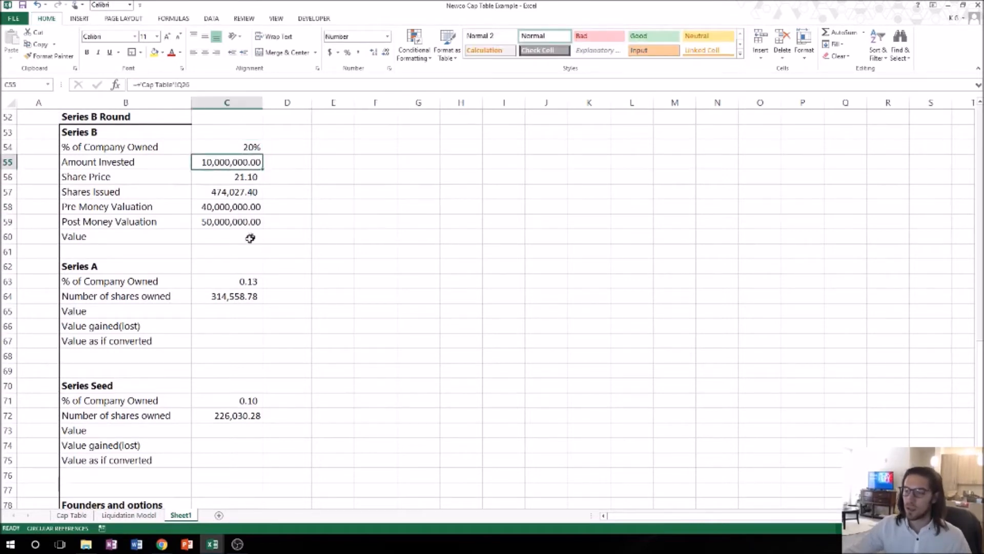
pyautogui.click(238, 221)
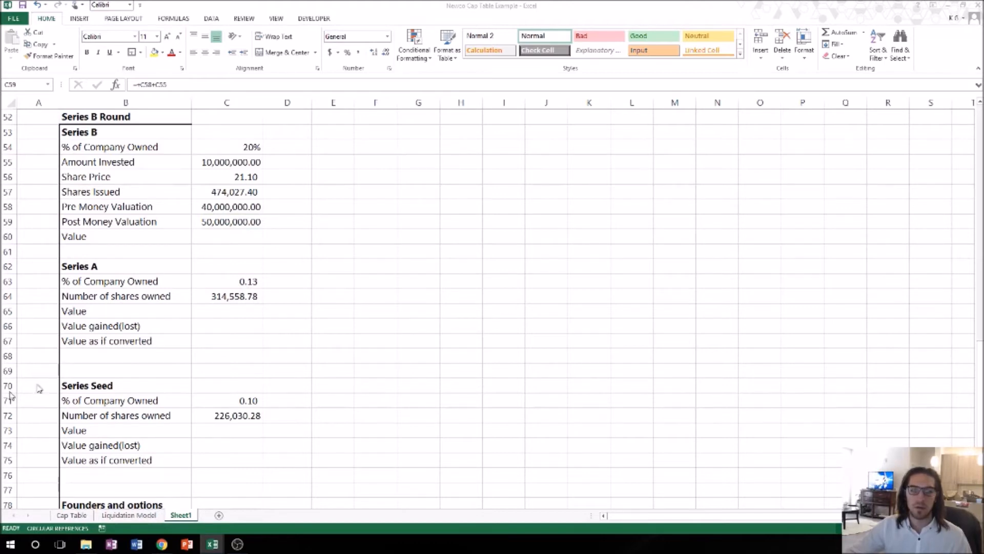
# Calculate the Series B value in C60 as shares issued multiplied by the share price, C57*C56
pyautogui.click(228, 233)
pyautogui.click(228, 236)
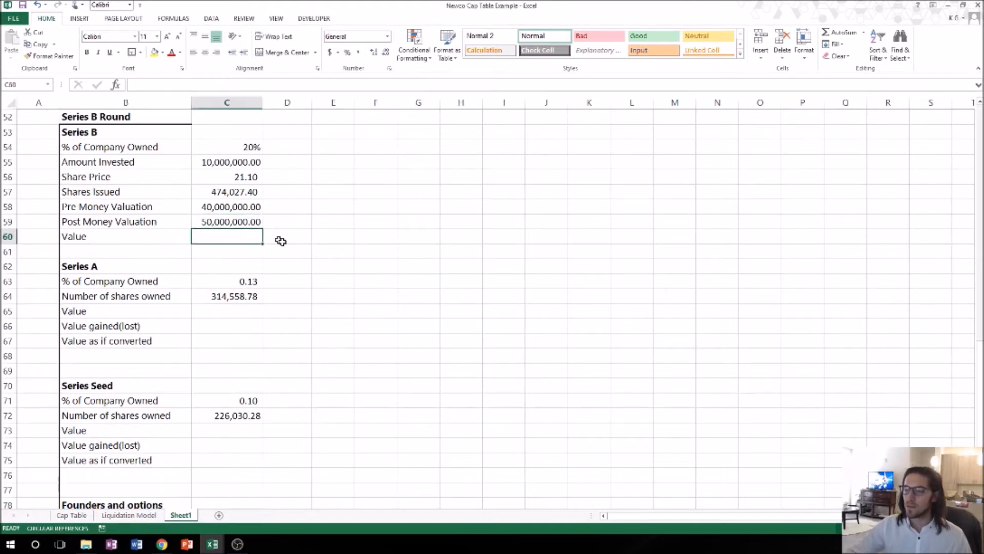
pyautogui.write('+')
pyautogui.press('Up')
pyautogui.press('Up')
pyautogui.press('Up')
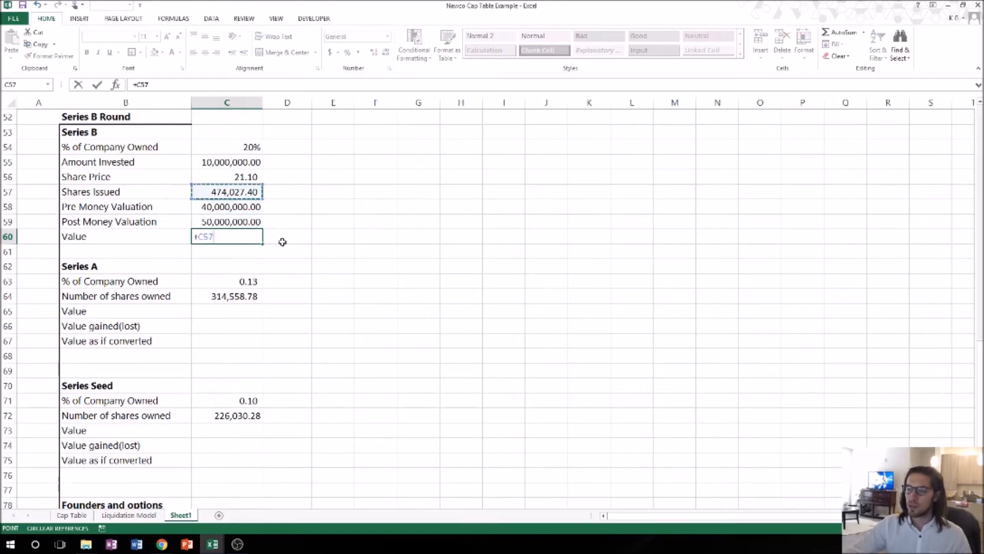
pyautogui.write('*')
pyautogui.press('Up')
pyautogui.press('Up')
pyautogui.press('Up')
pyautogui.press('Up')
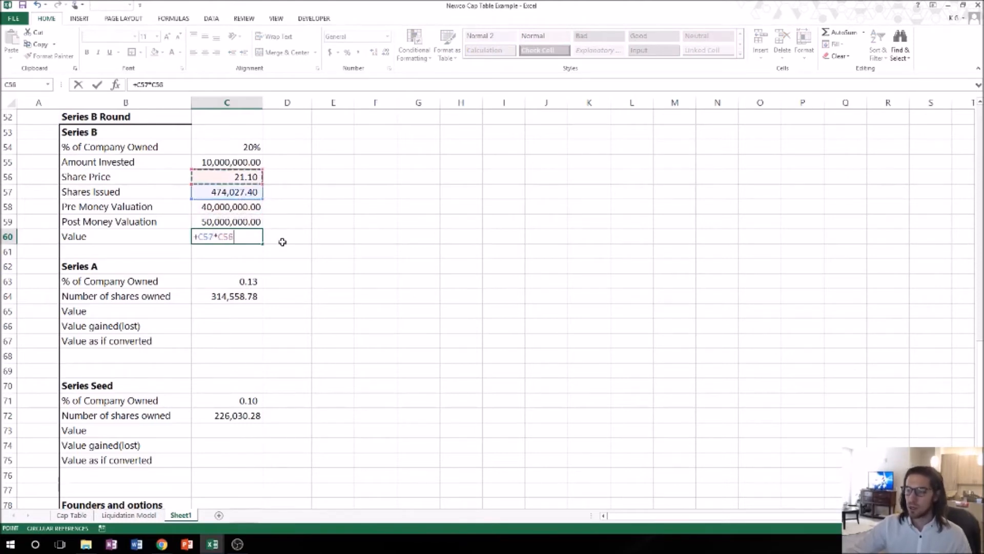
pyautogui.press('Return')
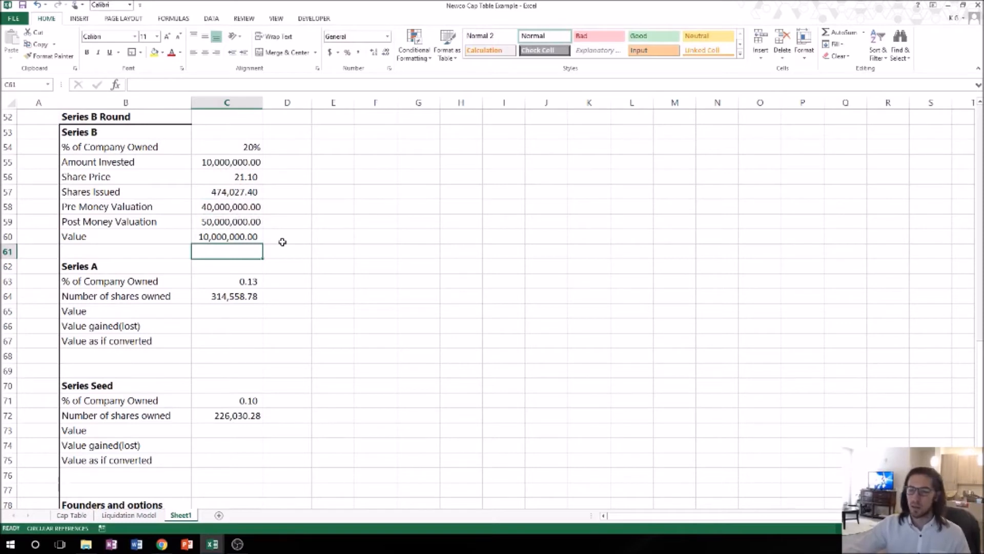
# Calculate the Series A value in C65 as number of shares owned multiplied by the Series B share price, C64*C56
pyautogui.press('Down')
pyautogui.press('Down')
pyautogui.press('Down')
pyautogui.press('Down')
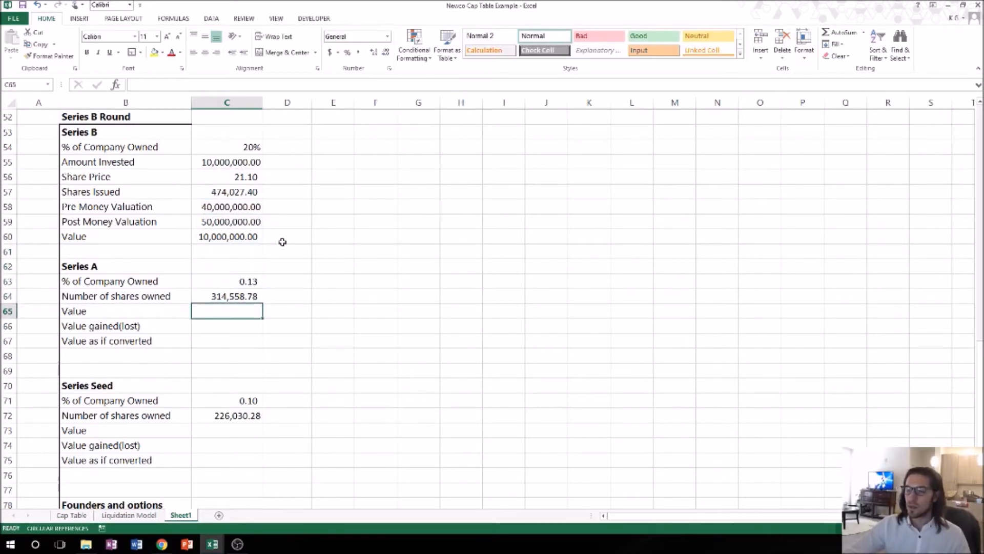
pyautogui.write('+')
pyautogui.press('Up')
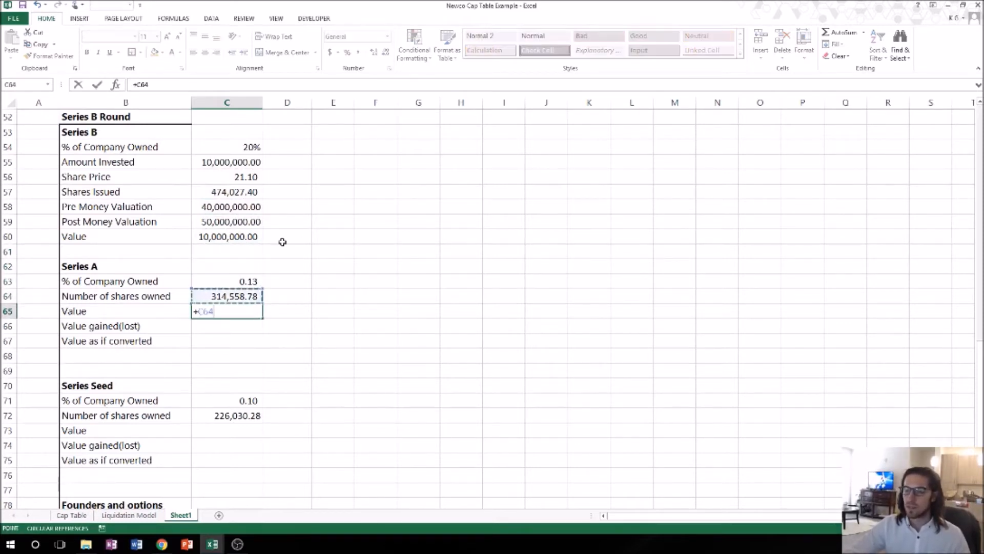
pyautogui.write('*')
pyautogui.press('Up')
pyautogui.press('Up')
pyautogui.press('Up')
pyautogui.press('Up')
pyautogui.press('Up')
pyautogui.press('Up')
pyautogui.press('Up')
pyautogui.press('Up')
pyautogui.press('Up')
pyautogui.press('Return')
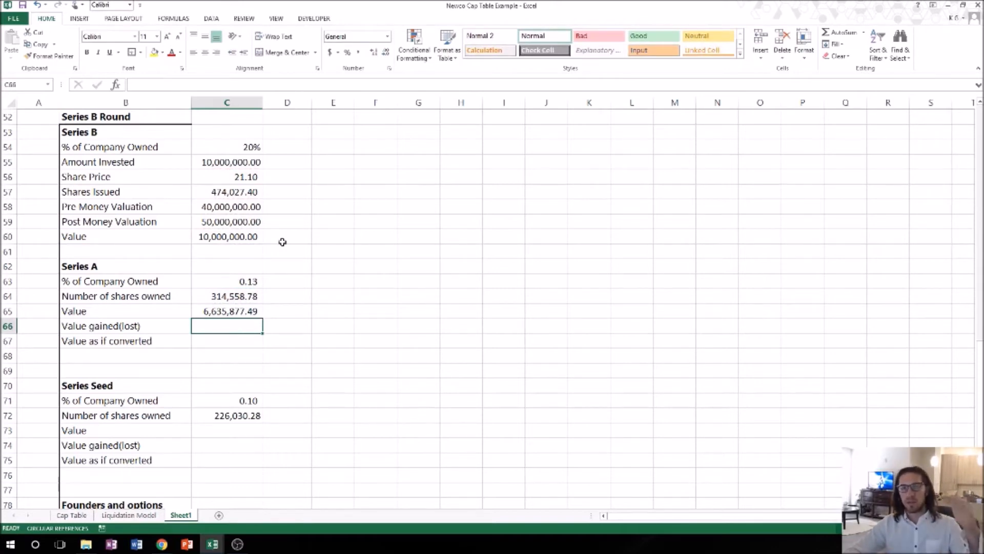
# Calculate the Series A value gained or lost in C66 as its current value minus its Series A round value, C65-C32
pyautogui.write('+')
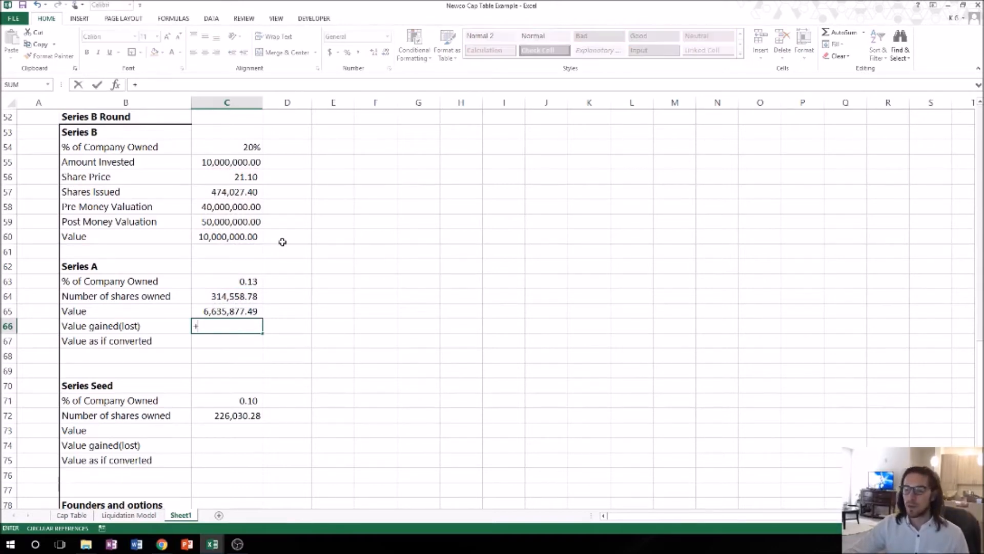
pyautogui.press('Up')
pyautogui.write('-')
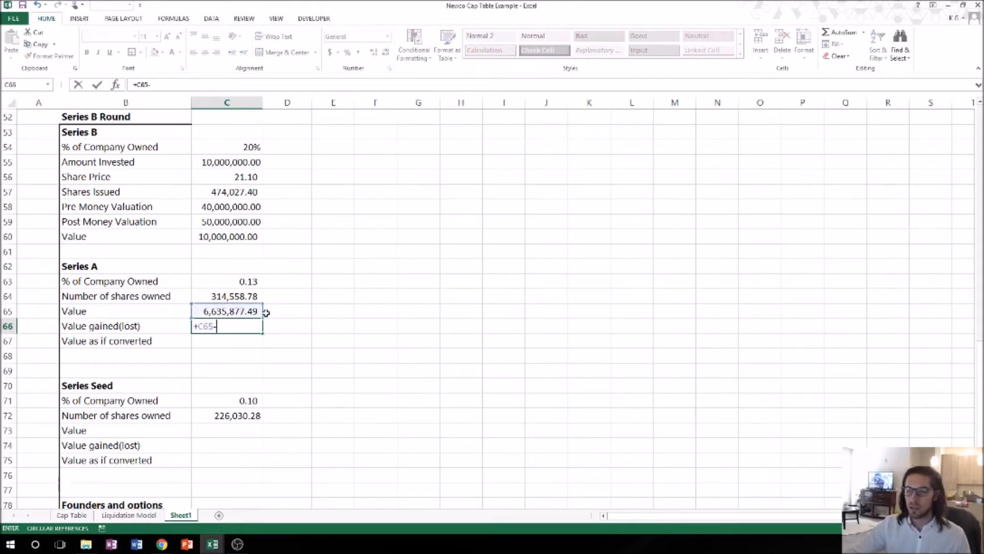
pyautogui.scroll(6, 266, 312)
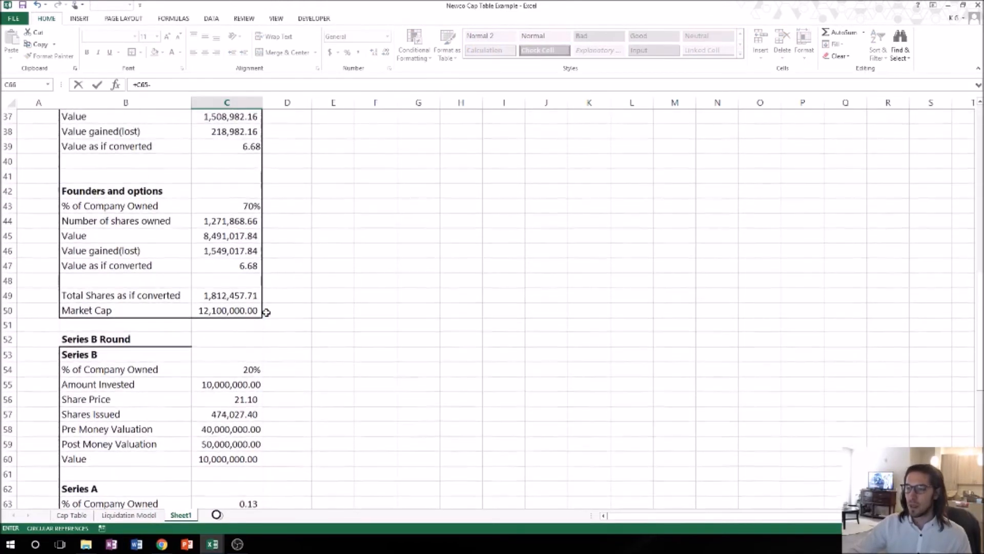
pyautogui.scroll(3, 267, 312)
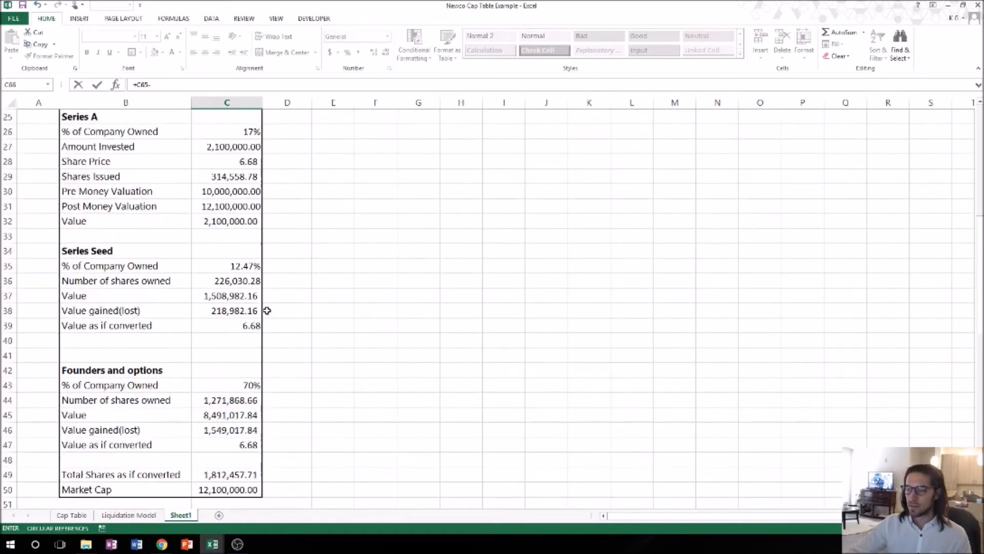
pyautogui.click(236, 221)
pyautogui.press('Return')
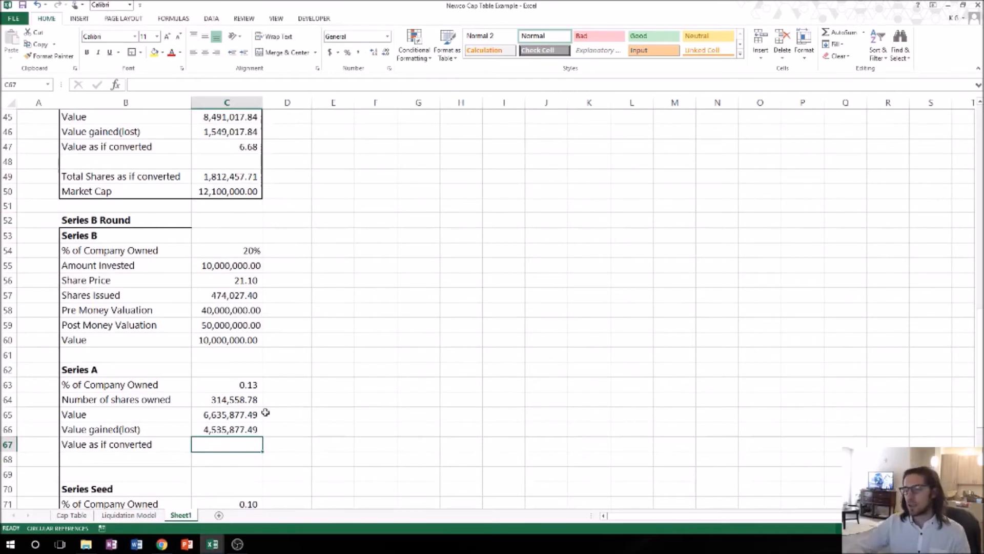
# Calculate the Series A value as if converted in C67 as value divided by number of shares owned, C65/C64
pyautogui.write('+')
pyautogui.press('Up')
pyautogui.press('Up')
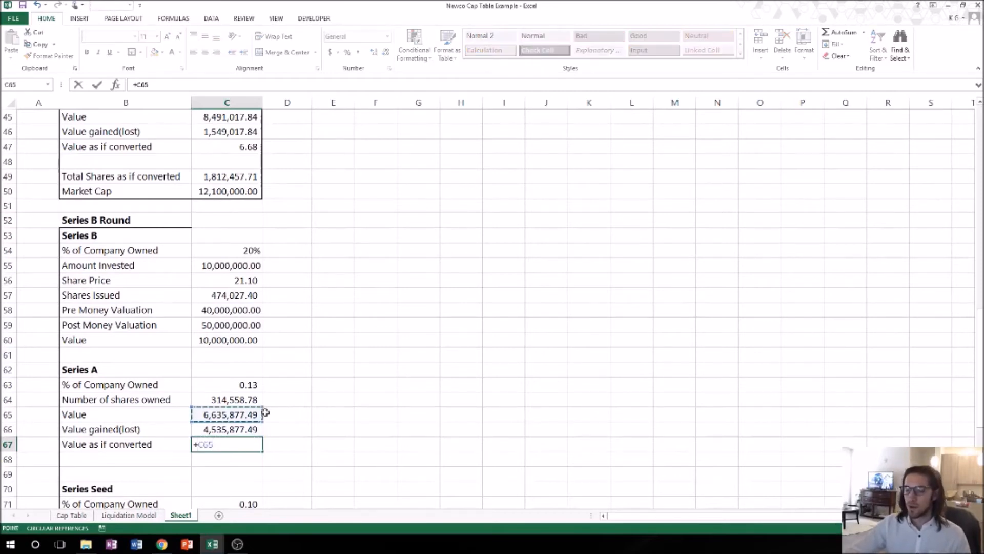
pyautogui.write('/')
pyautogui.press('Up')
pyautogui.press('Up')
pyautogui.press('Up')
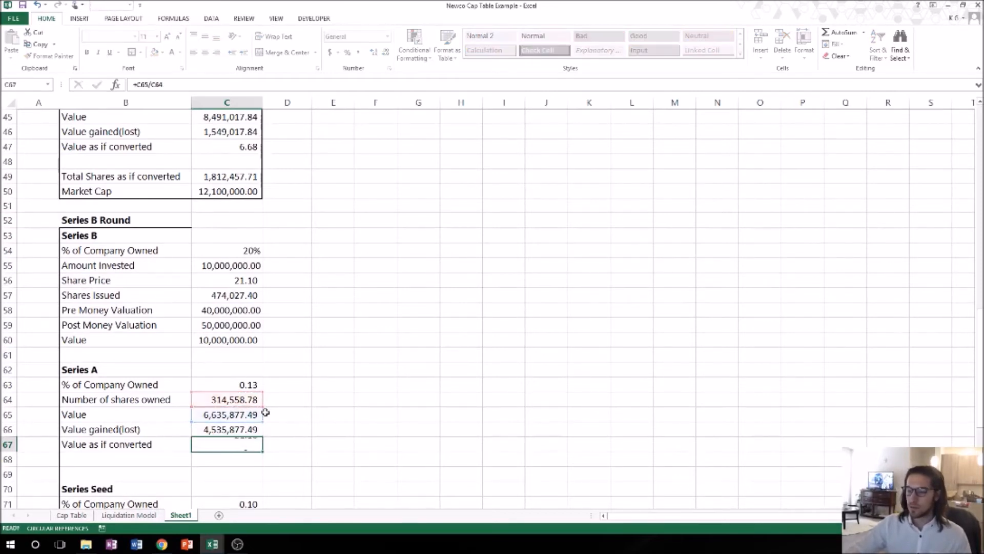
pyautogui.press('Return')
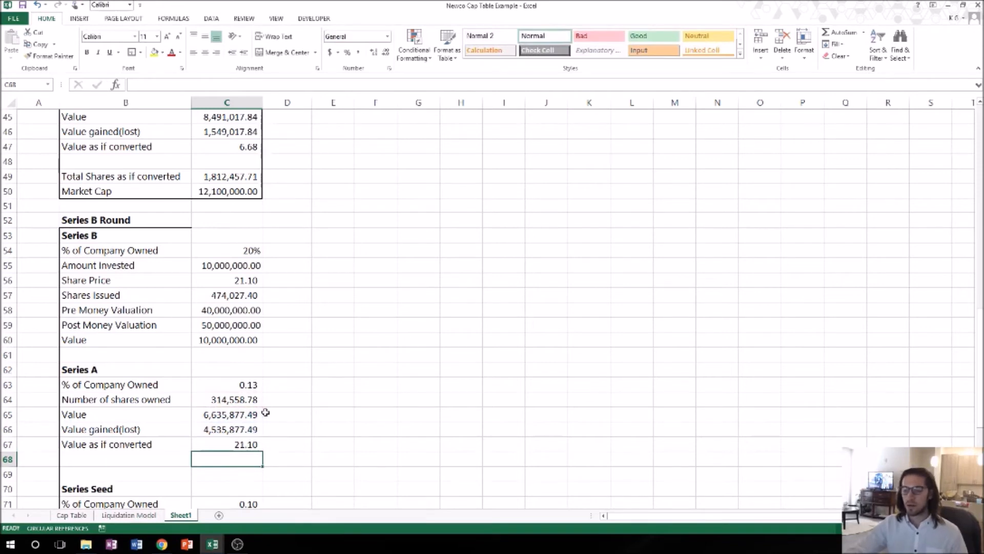
pyautogui.press('Up')
# Calculate the Series Seed value in C73 as number of shares owned multiplied by the Series B share price, C72*C56
pyautogui.scroll(-2, 266, 369)
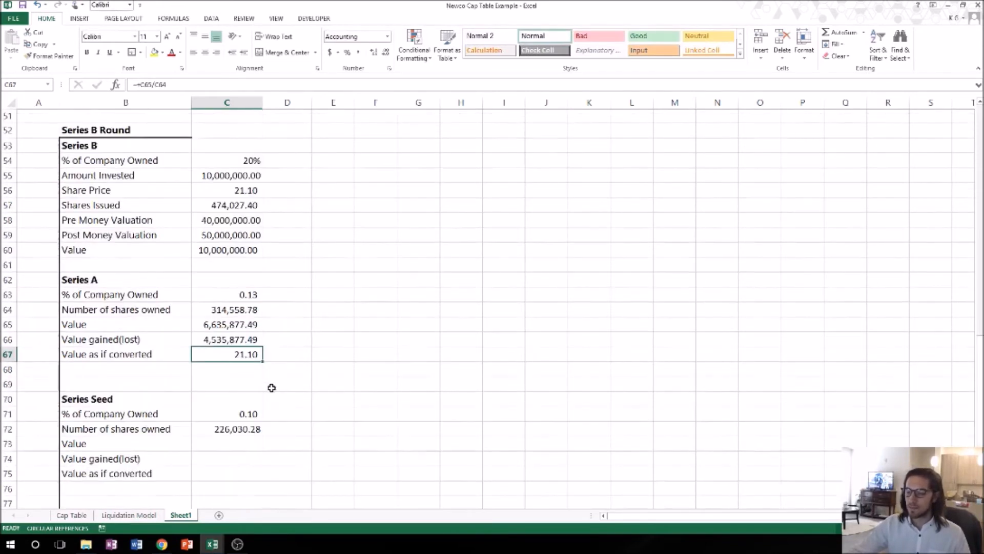
pyautogui.scroll(-1, 256, 393)
pyautogui.click(242, 399)
pyautogui.write('+')
pyautogui.press('Up')
pyautogui.write('*')
pyautogui.press('Up')
pyautogui.press('Up')
pyautogui.press('Up')
pyautogui.press('Up')
pyautogui.press('Up')
pyautogui.press('Up')
pyautogui.press('Up')
pyautogui.press('Up')
pyautogui.press('Up')
pyautogui.press('Up')
pyautogui.press('Up')
pyautogui.press('Up')
pyautogui.press('Up')
pyautogui.press('Up')
pyautogui.press('Up')
pyautogui.press('Up')
pyautogui.press('Up')
pyautogui.press('Return')
# Calculate the Series Seed value gained or lost in C74 as its current value minus its Series A round value, C73-C37
pyautogui.write('+')
pyautogui.press('Up')
pyautogui.write('-')
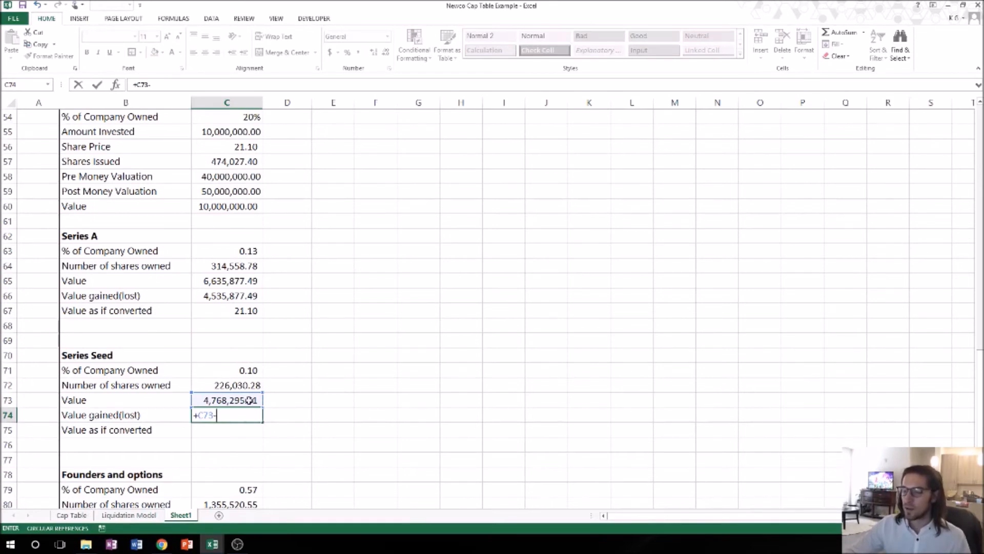
pyautogui.scroll(6, 248, 401)
pyautogui.scroll(2, 225, 368)
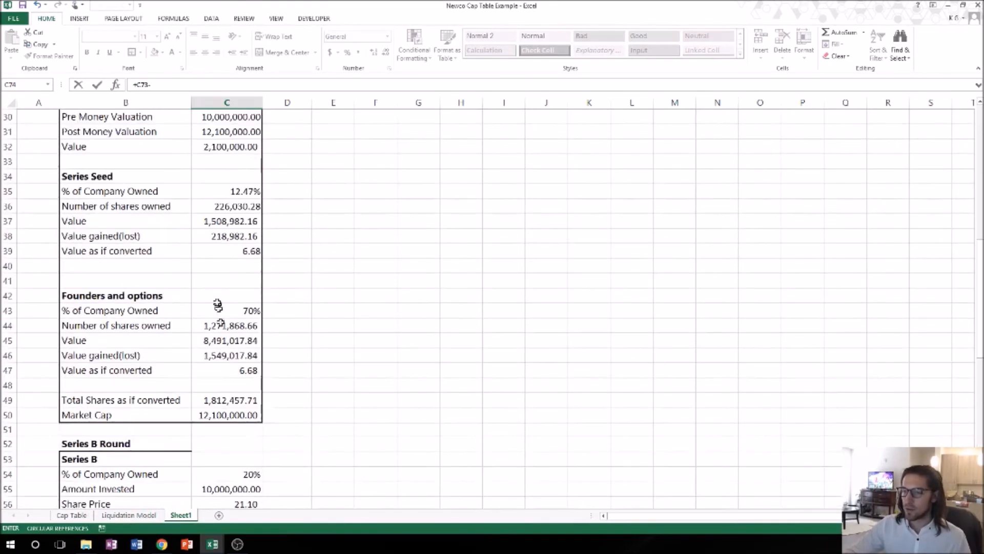
pyautogui.click(220, 221)
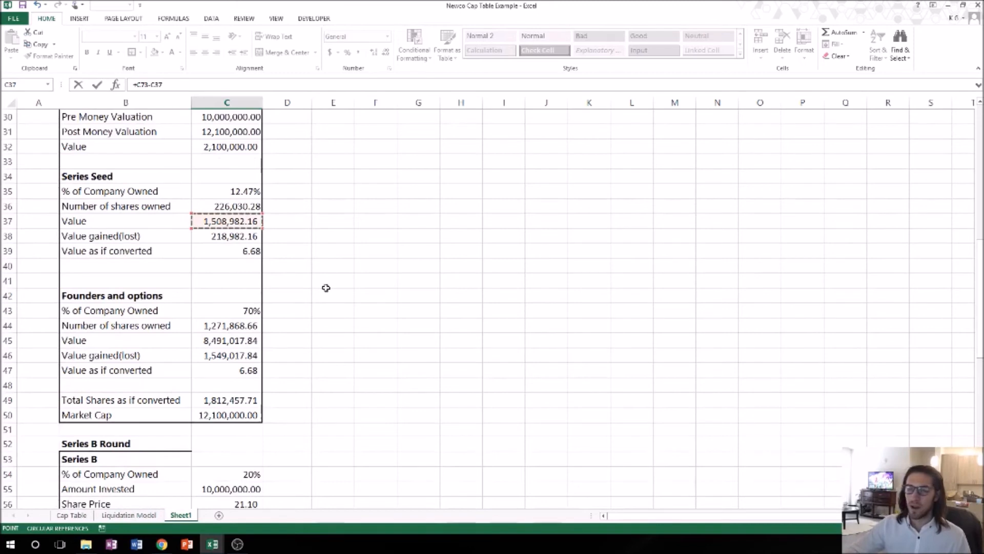
pyautogui.press('Return')
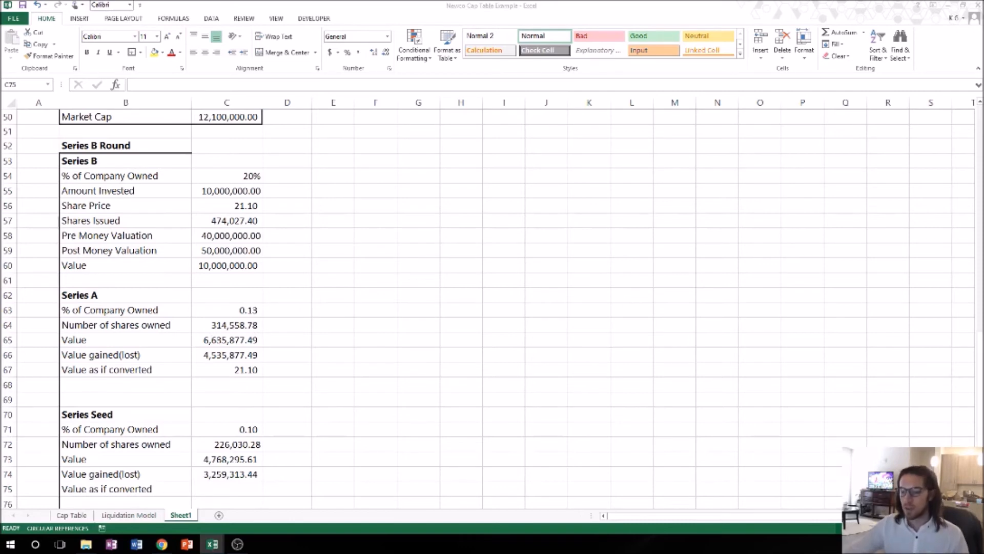
# Calculate the Series Seed value as if converted in C75 as value divided by number of shares owned, C73/C72
pyautogui.click(235, 486)
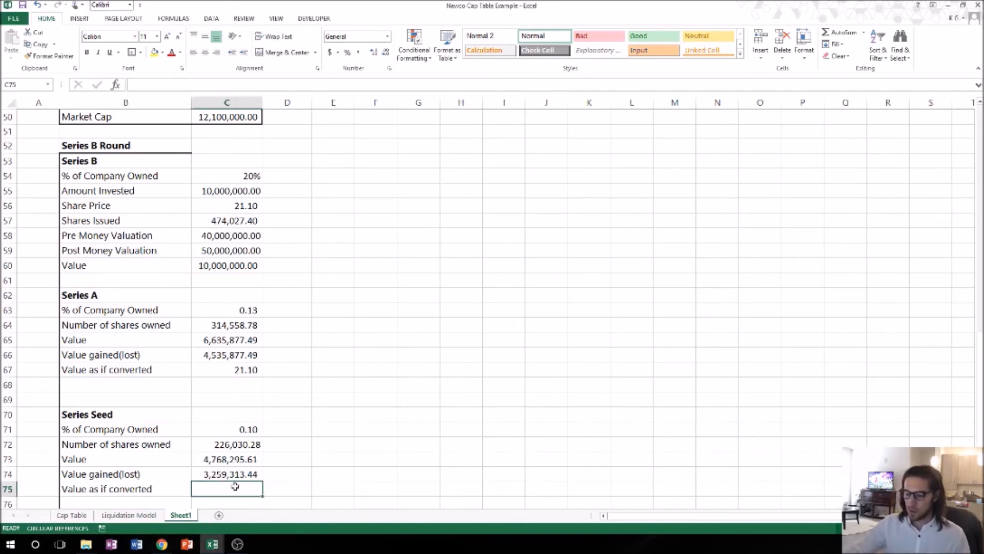
pyautogui.write('+')
pyautogui.press('Up')
pyautogui.press('Up')
pyautogui.write('/')
pyautogui.press('Up')
pyautogui.press('Up')
pyautogui.press('Up')
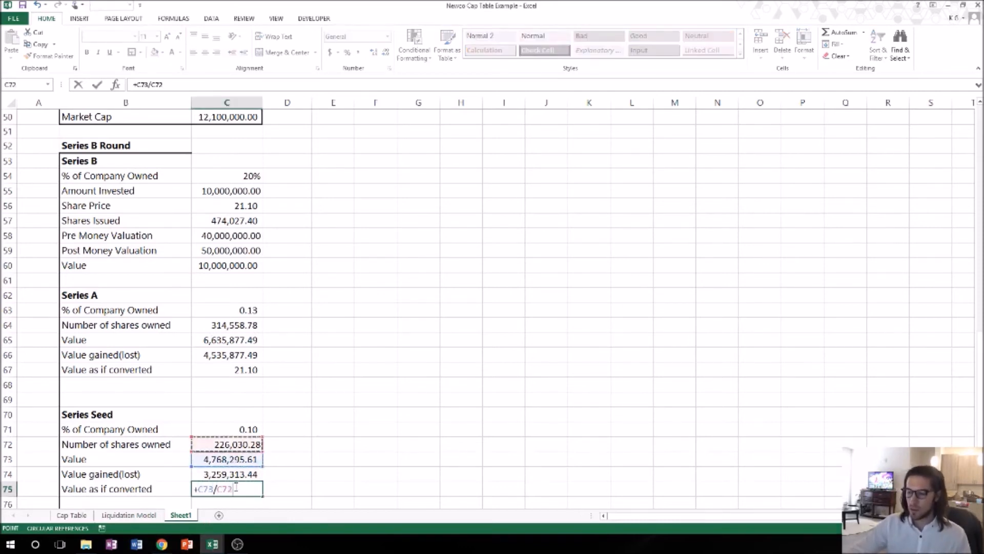
pyautogui.press('Return')
# Reduce the Series Seed value as if converted in C75 to two decimal places
pyautogui.scroll(-1, 250, 431)
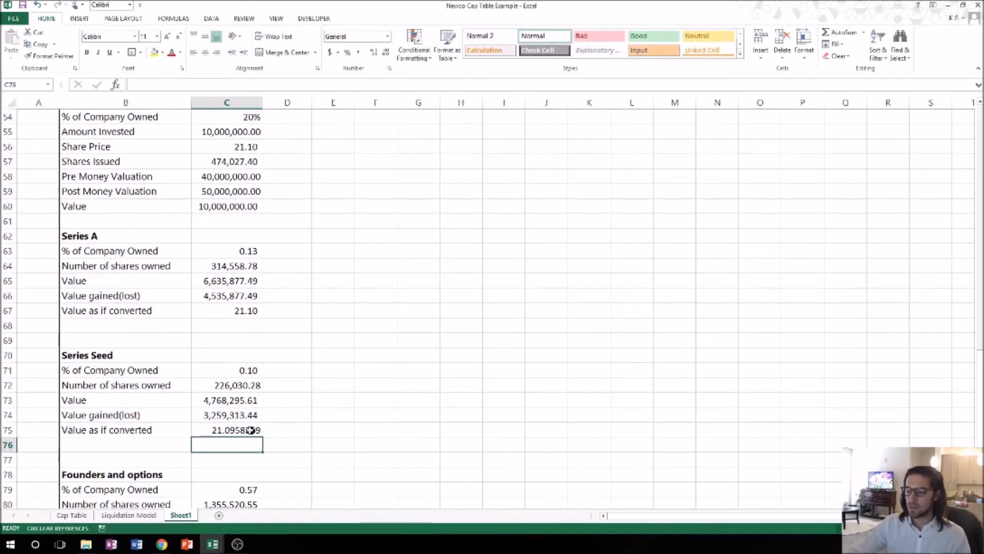
pyautogui.click(250, 430)
pyautogui.click(386, 52)
pyautogui.click(386, 53)
pyautogui.click(386, 52)
pyautogui.click(386, 52)
pyautogui.click(386, 52)
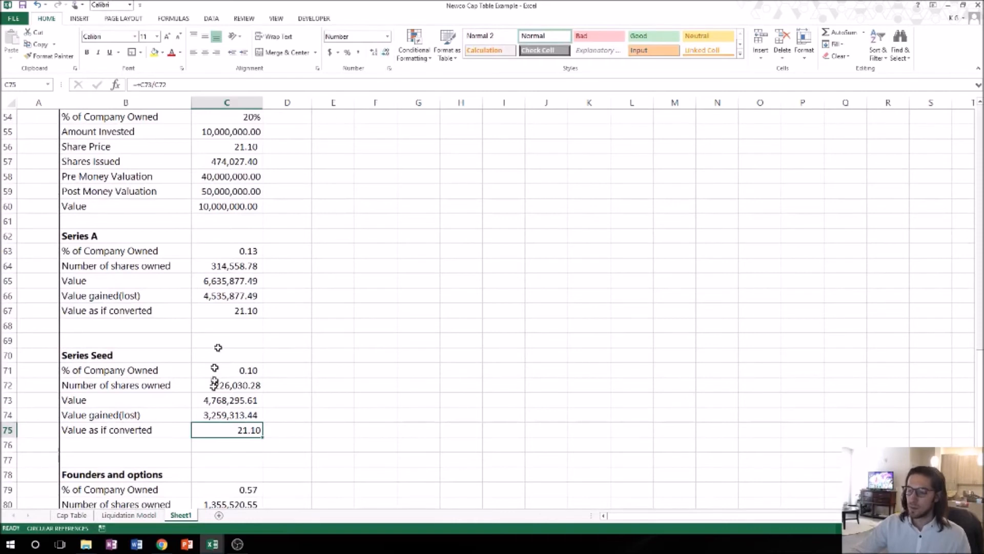
pyautogui.click(323, 414)
# Calculate the Founders and options value in C81 as number of shares owned multiplied by the Series B share price, C80*C56
pyautogui.scroll(-2, 293, 410)
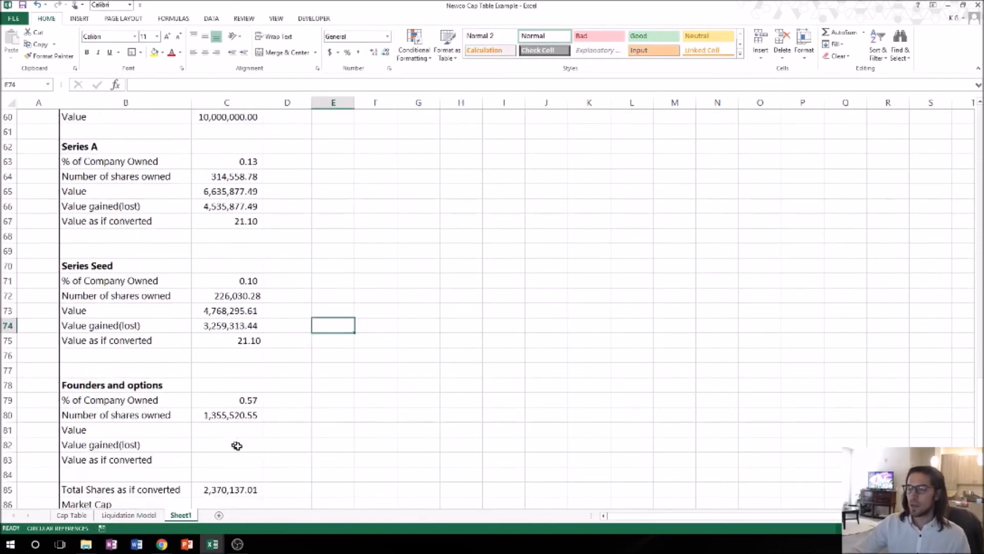
pyautogui.click(237, 425)
pyautogui.write('+')
pyautogui.press('Up')
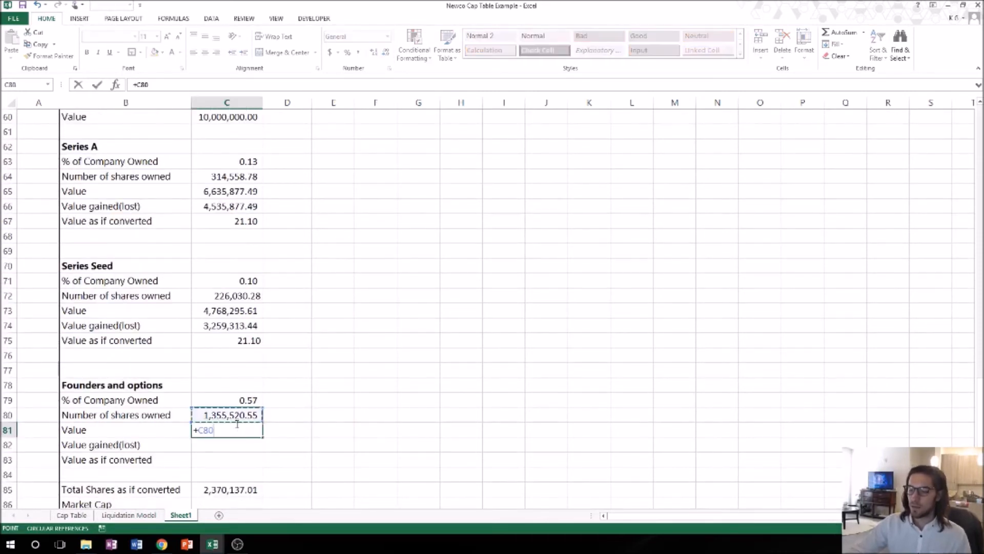
pyautogui.write('*')
pyautogui.scroll(2, 261, 359)
pyautogui.click(256, 146)
pyautogui.press('Return')
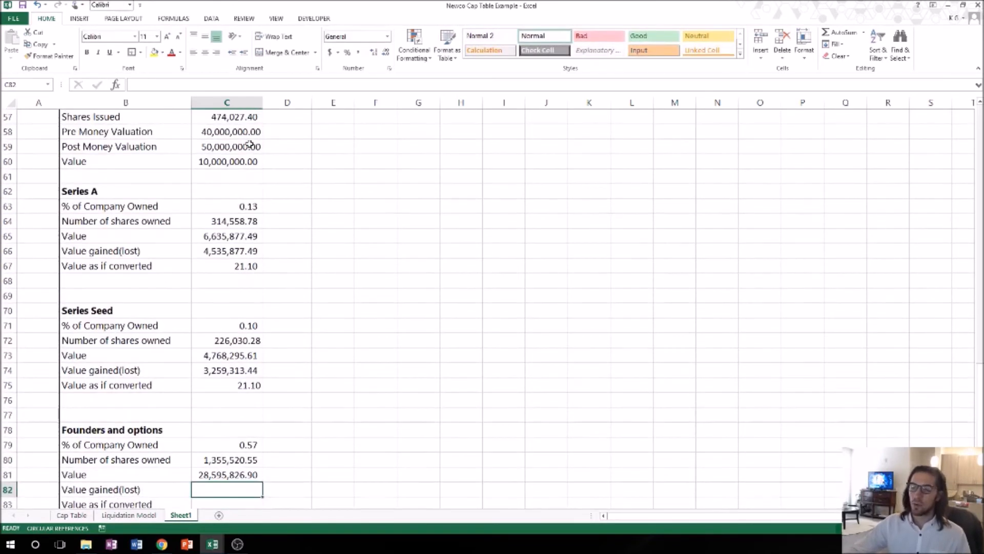
# Calculate the Founders and options value gained or lost in C82 as current value minus its Series A round value, C81-C45
pyautogui.scroll(-1, 326, 290)
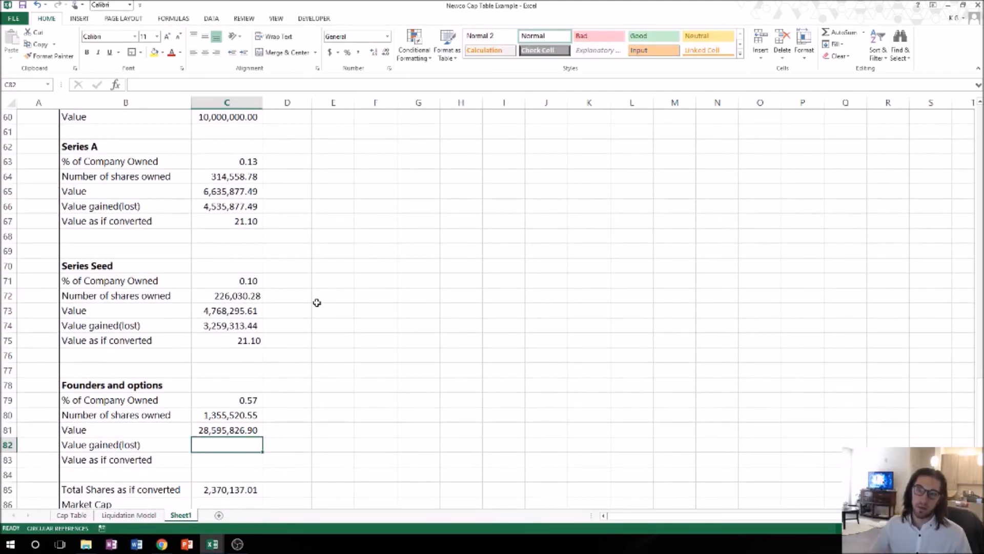
pyautogui.write('+')
pyautogui.press('Up')
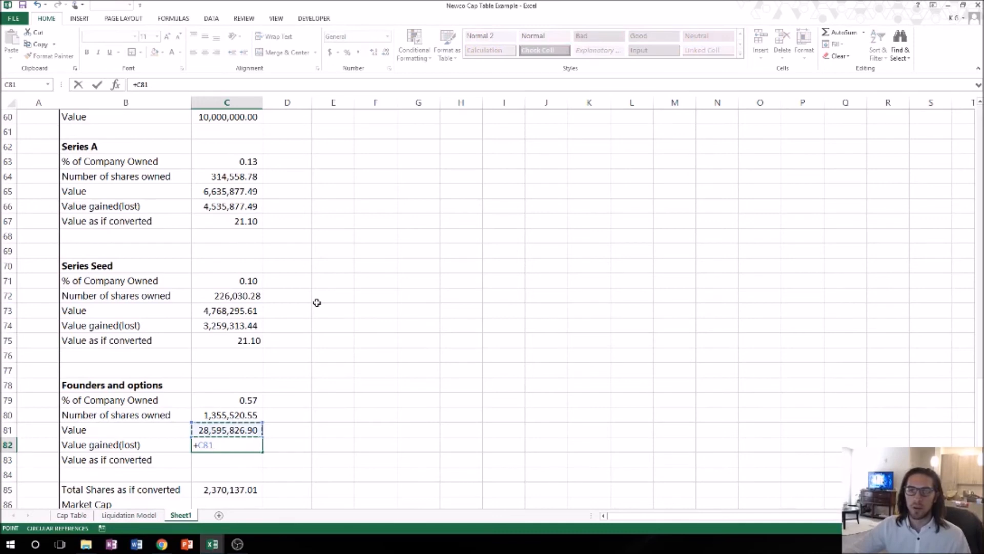
pyautogui.write('-')
pyautogui.scroll(4, 223, 296)
pyautogui.scroll(2, 223, 296)
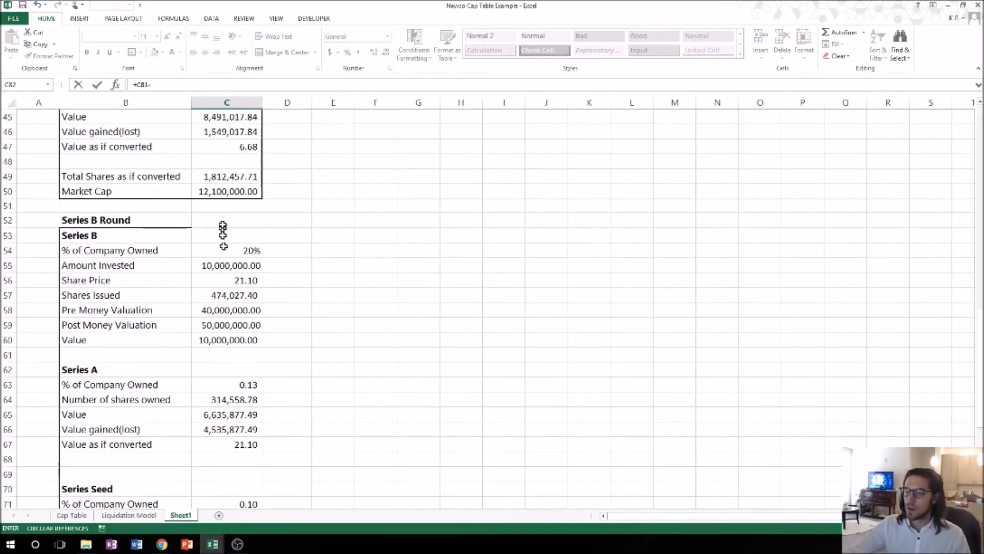
pyautogui.click(215, 162)
pyautogui.press('Return')
# Calculate the Founders and options value as if converted in C83 as value divided by number of shares owned, C81/C80
pyautogui.scroll(-1, 287, 331)
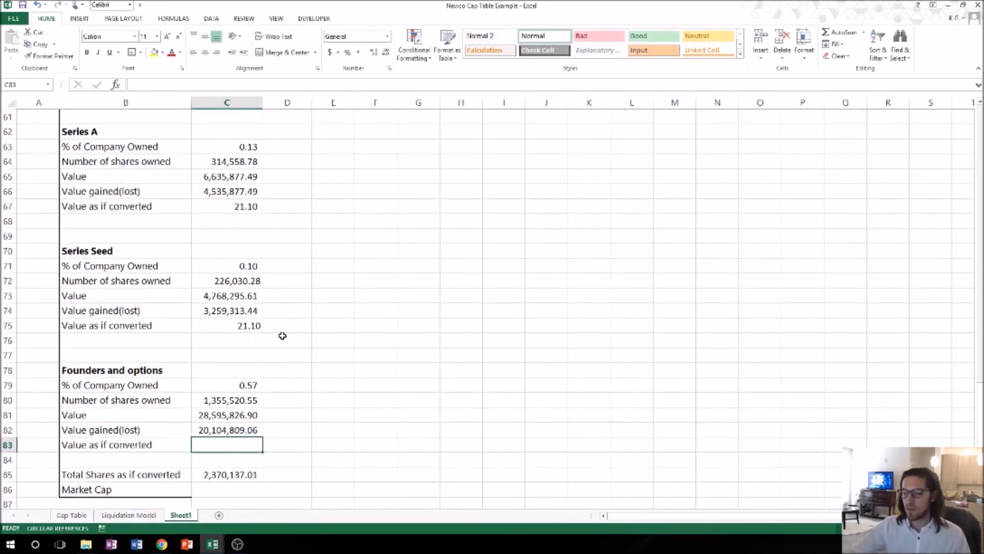
pyautogui.write('+')
pyautogui.press('Up')
pyautogui.press('Up')
pyautogui.write('/')
pyautogui.press('Up')
pyautogui.press('Return')
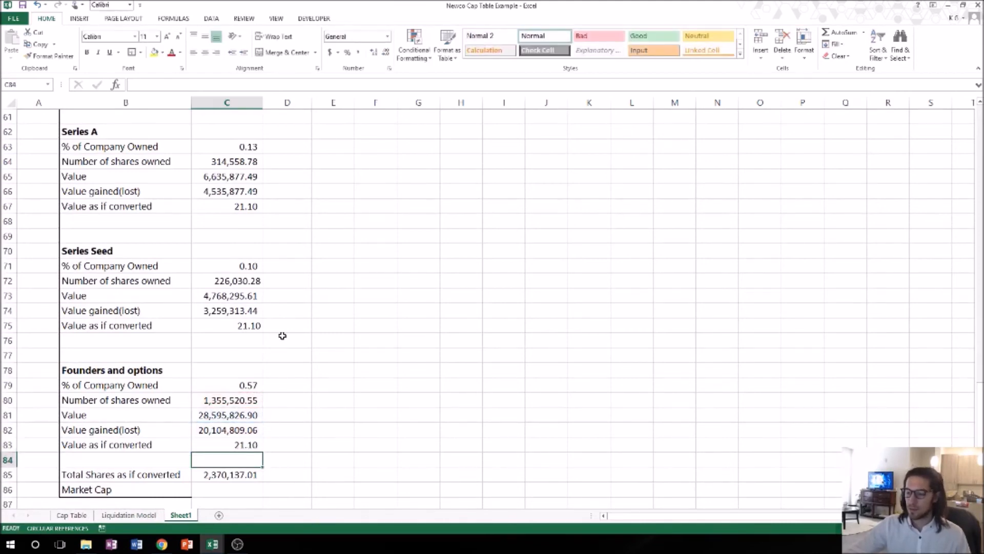
# Calculate the Series B Round market cap in C86 as total shares as if converted multiplied by the share price, C85*C56
pyautogui.press('Down')
pyautogui.press('Down')
pyautogui.write('+')
pyautogui.press('Up')
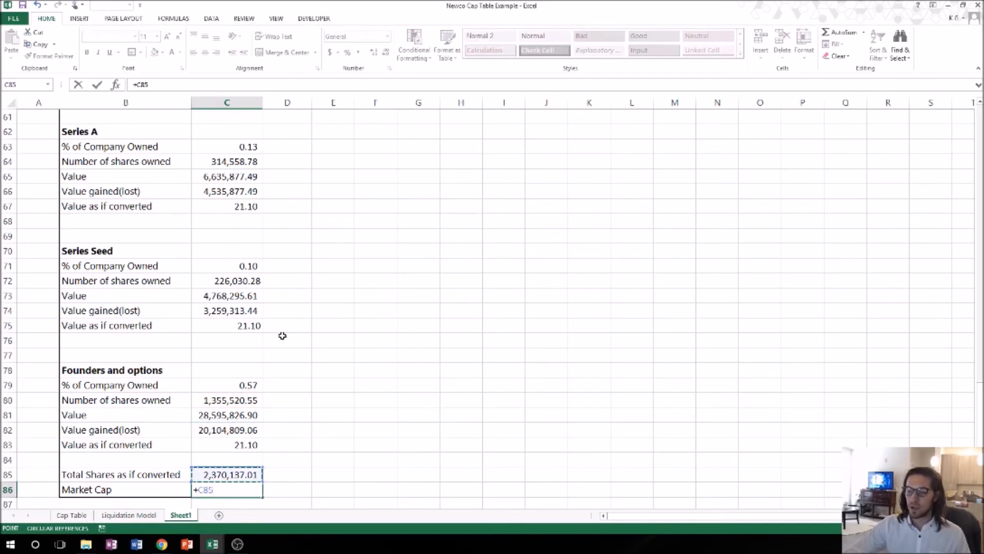
pyautogui.write('*')
pyautogui.scroll(3, 282, 335)
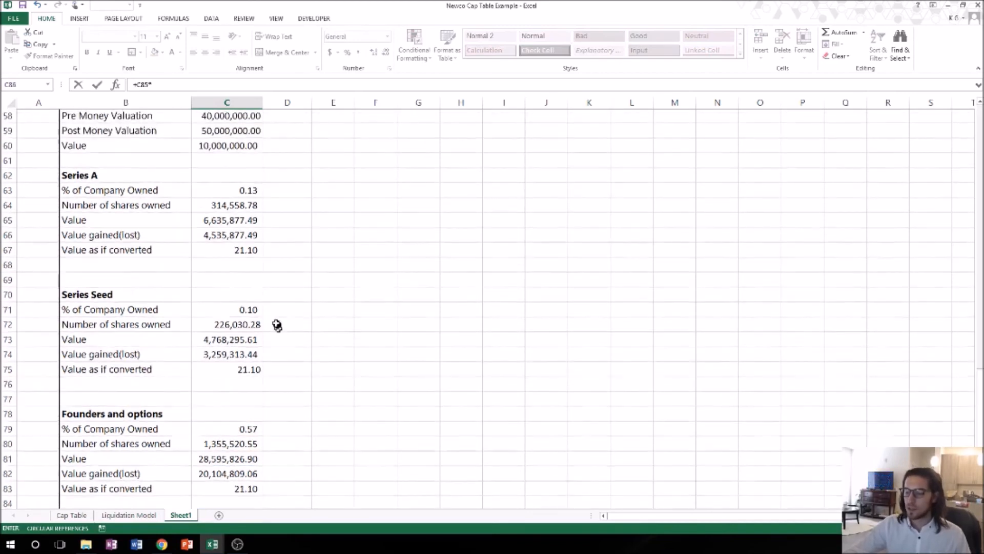
pyautogui.click(235, 174)
pyautogui.press('Return')
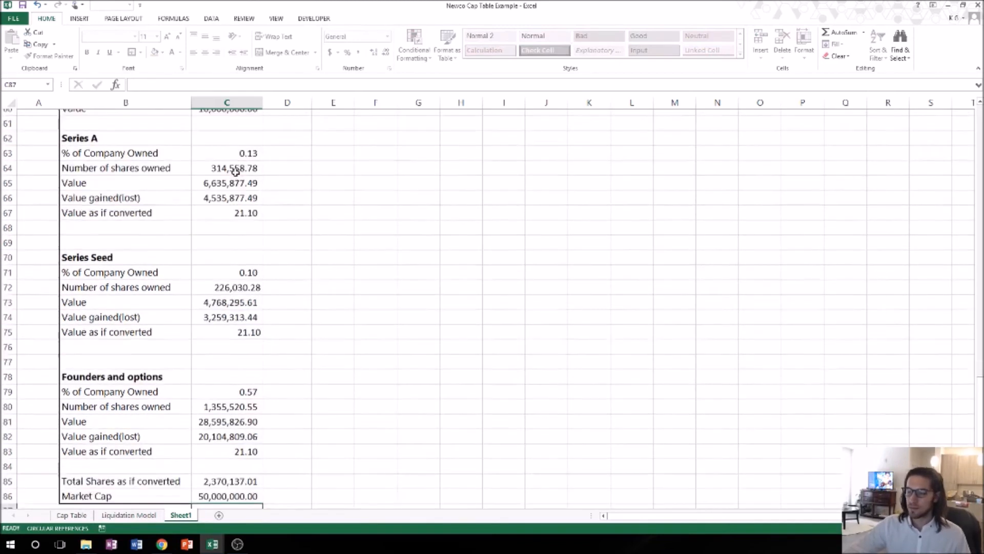
pyautogui.scroll(3, 128, 149)
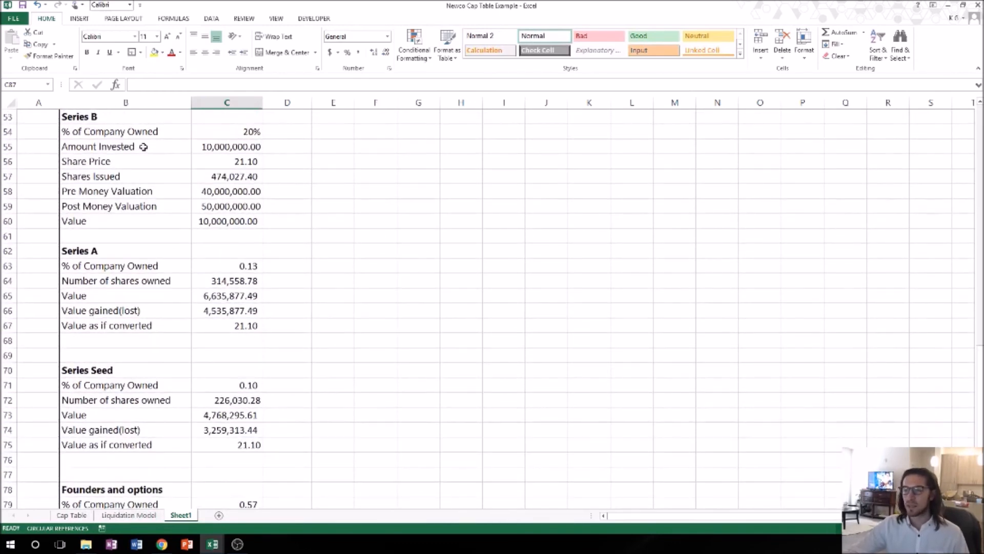
pyautogui.scroll(1, 144, 147)
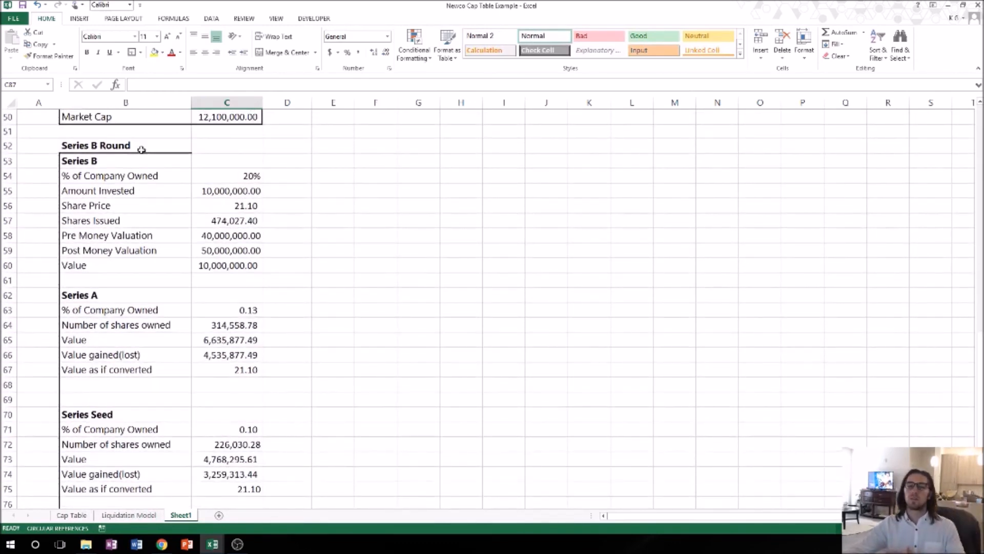